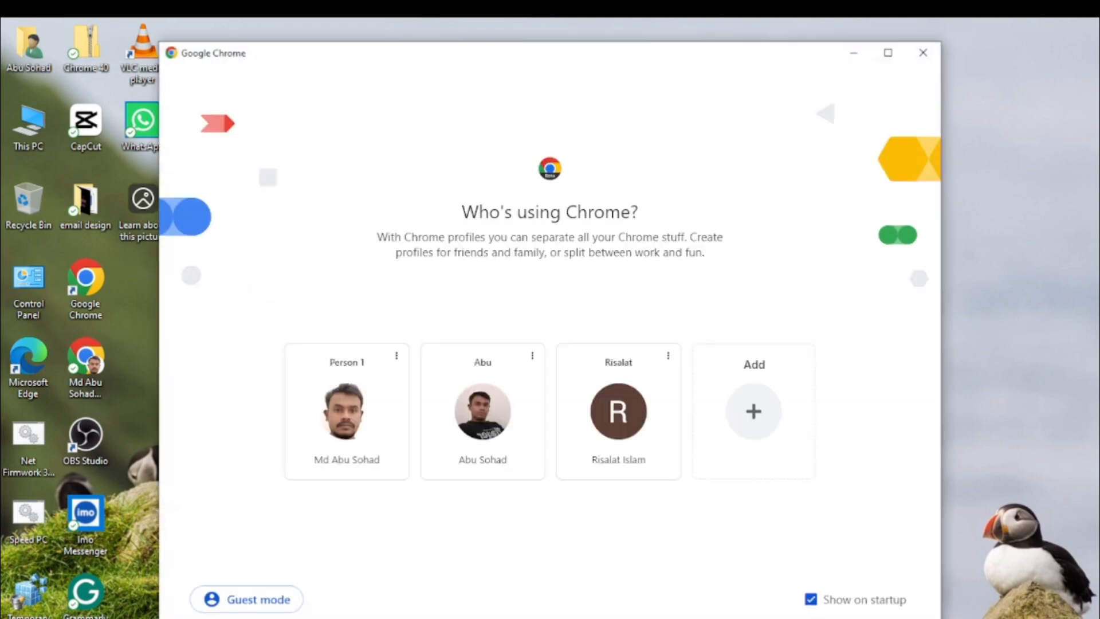
# Open Chrome with a user profile and run the earlier 'facebook login' Google search
pyautogui.click(492, 429)
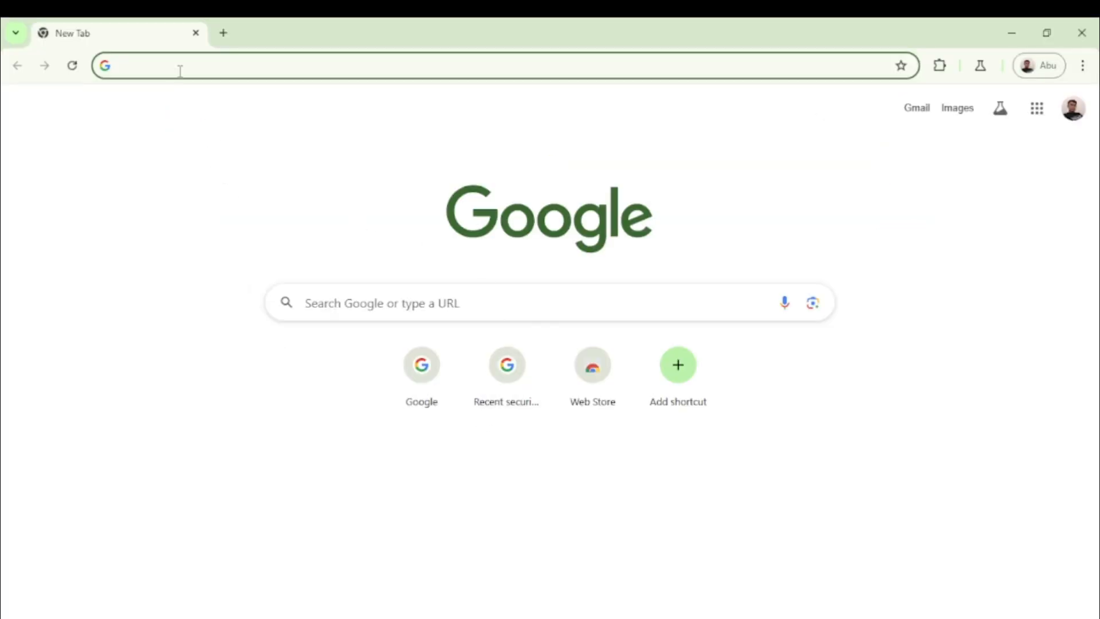
pyautogui.click(151, 69)
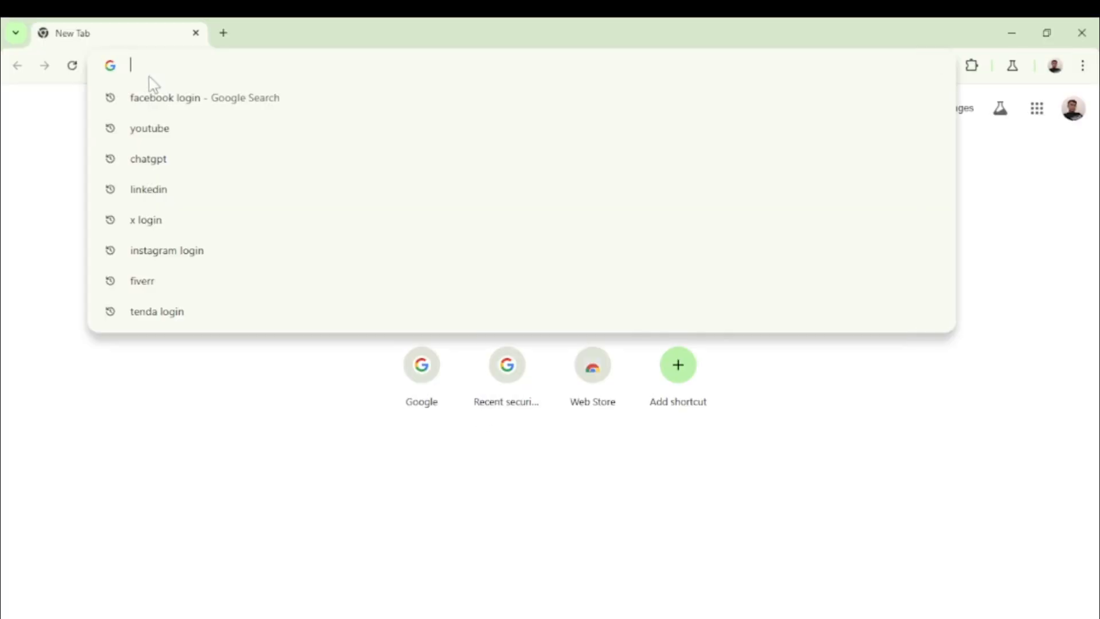
pyautogui.press('Down')
pyautogui.click(180, 101)
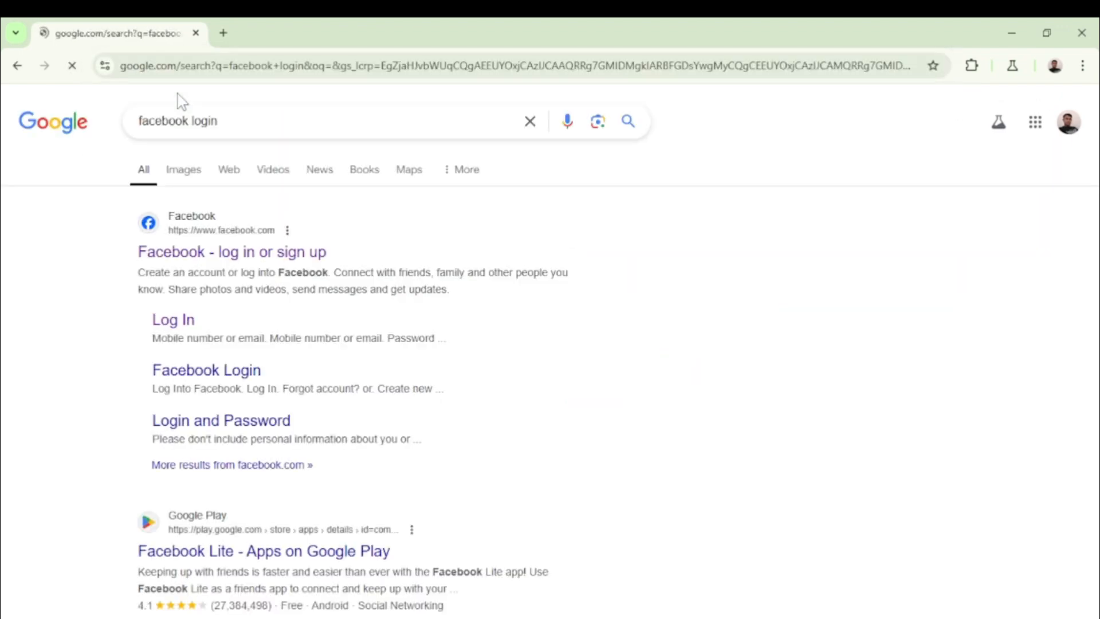
# Go to Facebook, open Pages, and choose to create a new Public Page
pyautogui.click(194, 228)
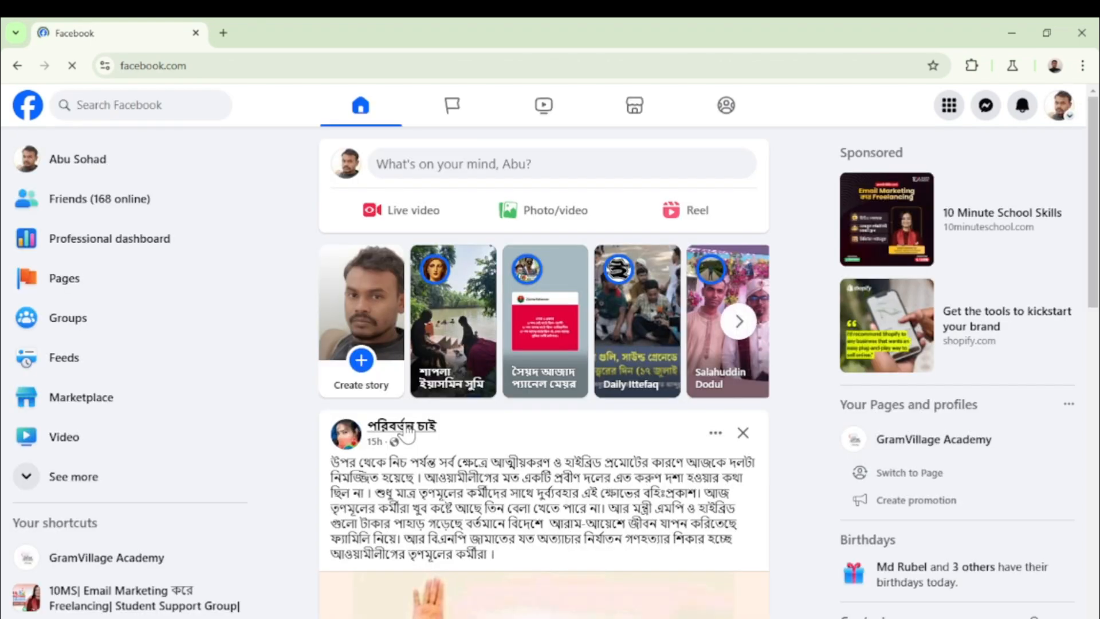
pyautogui.click(66, 281)
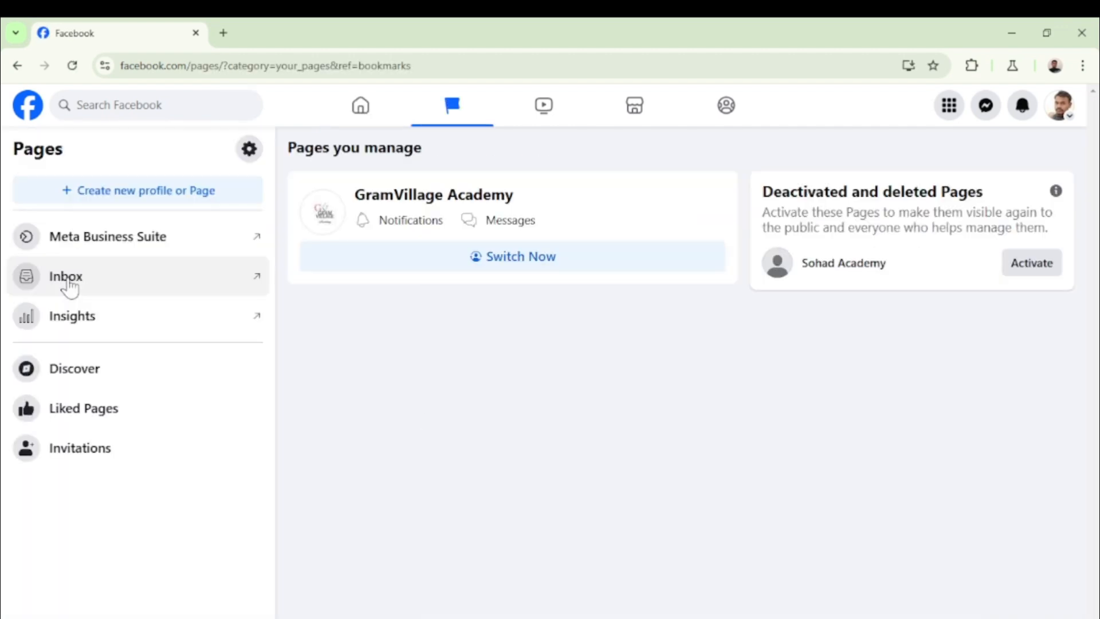
pyautogui.click(114, 195)
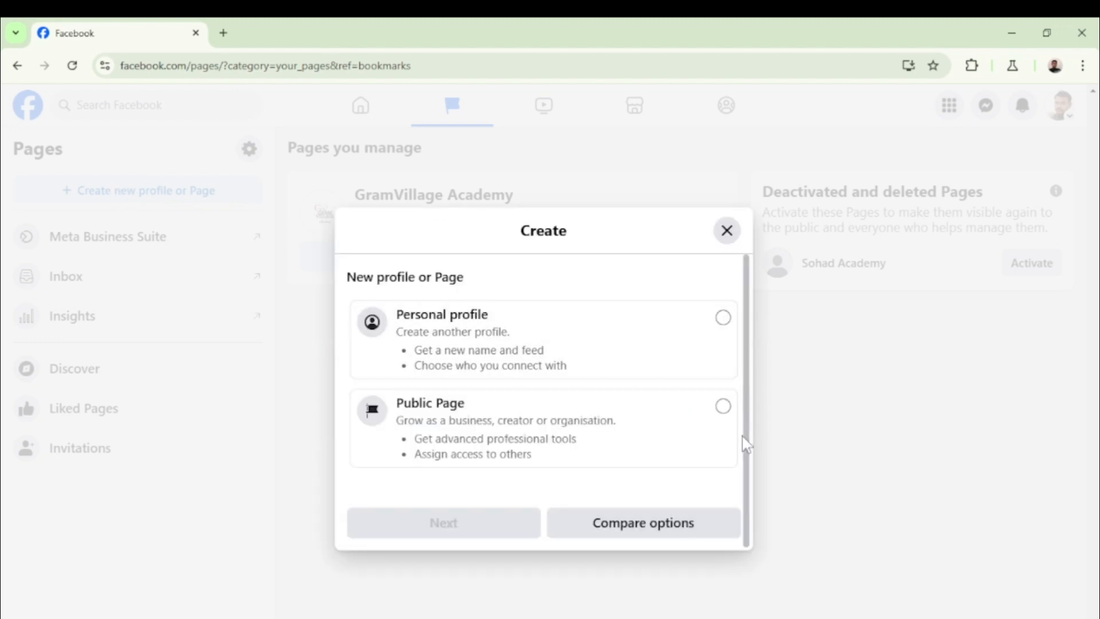
pyautogui.click(723, 407)
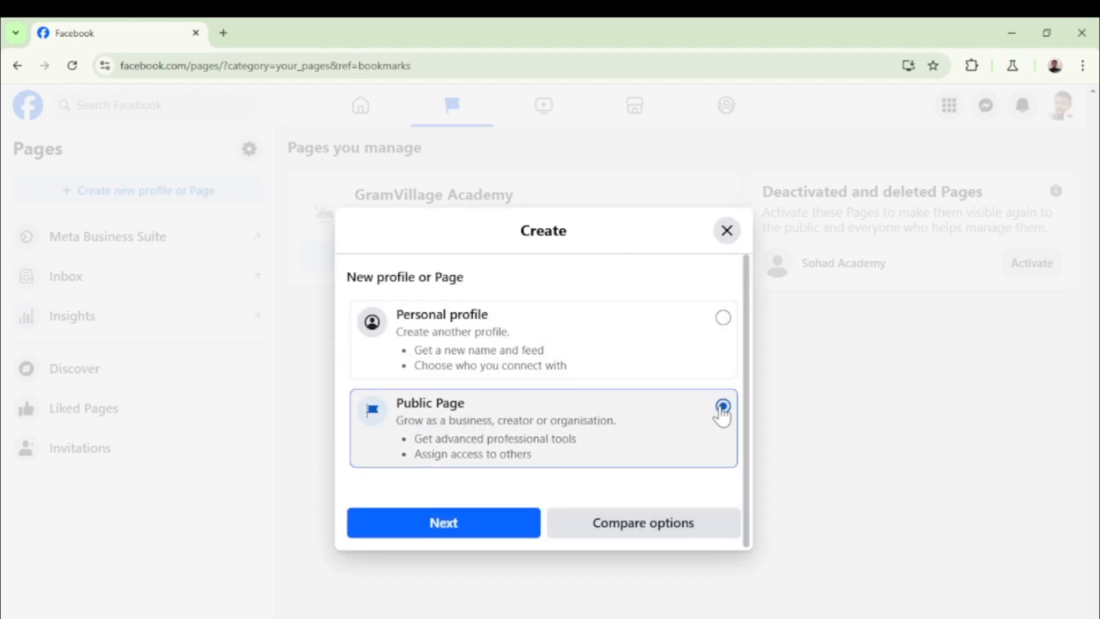
pyautogui.click(449, 529)
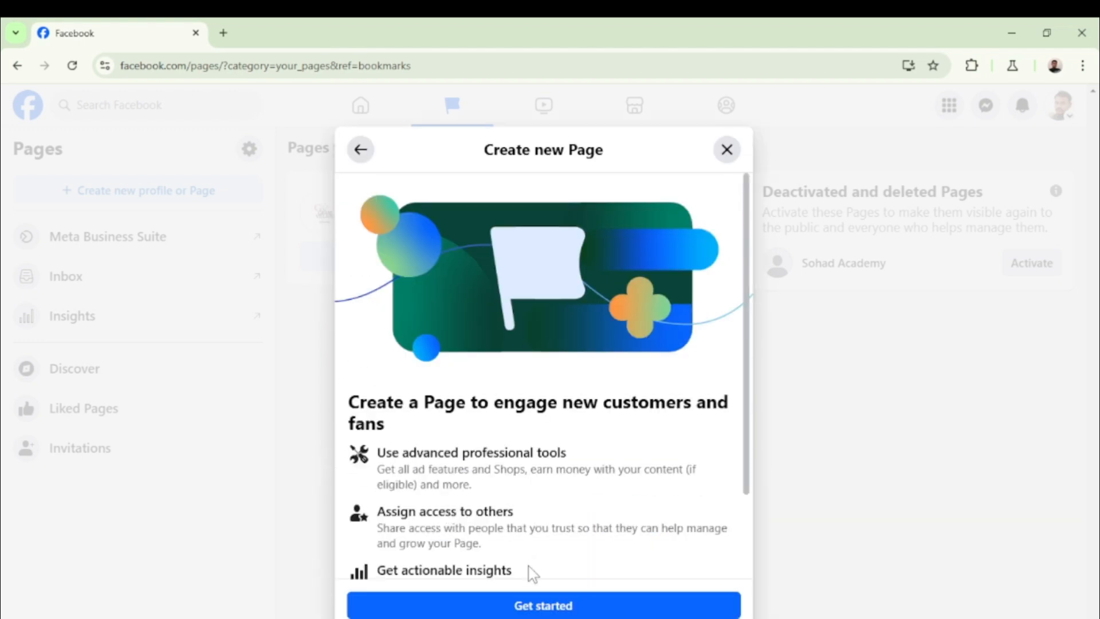
# Start the Page form and name the Page 'GramVillage Tech', removing stray Bengali text
pyautogui.click(543, 609)
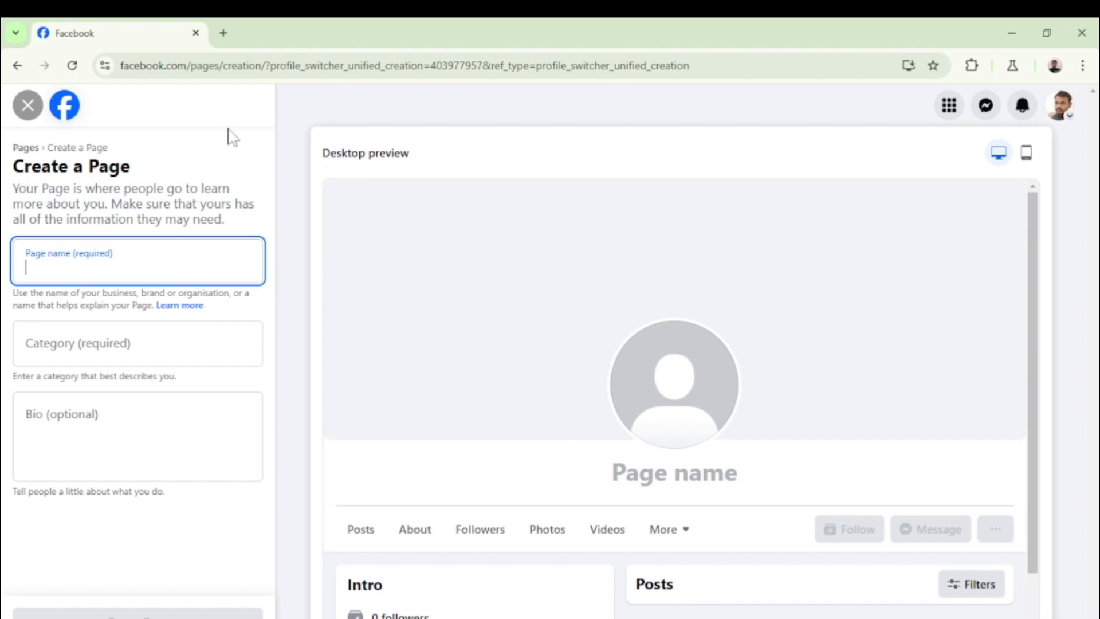
pyautogui.write('।')
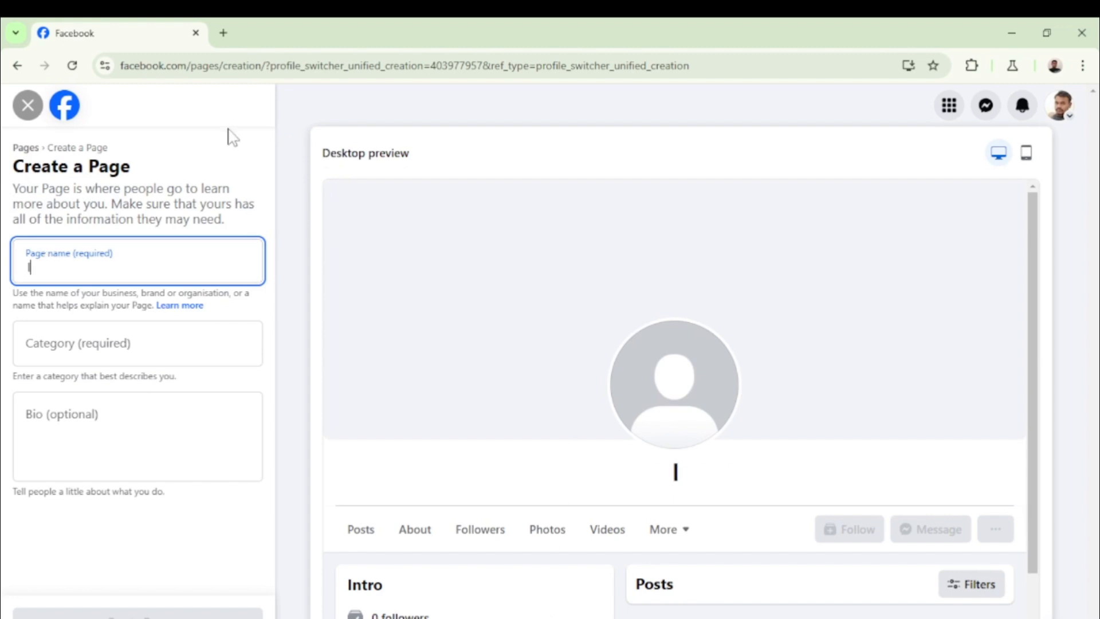
pyautogui.write('পৃম')
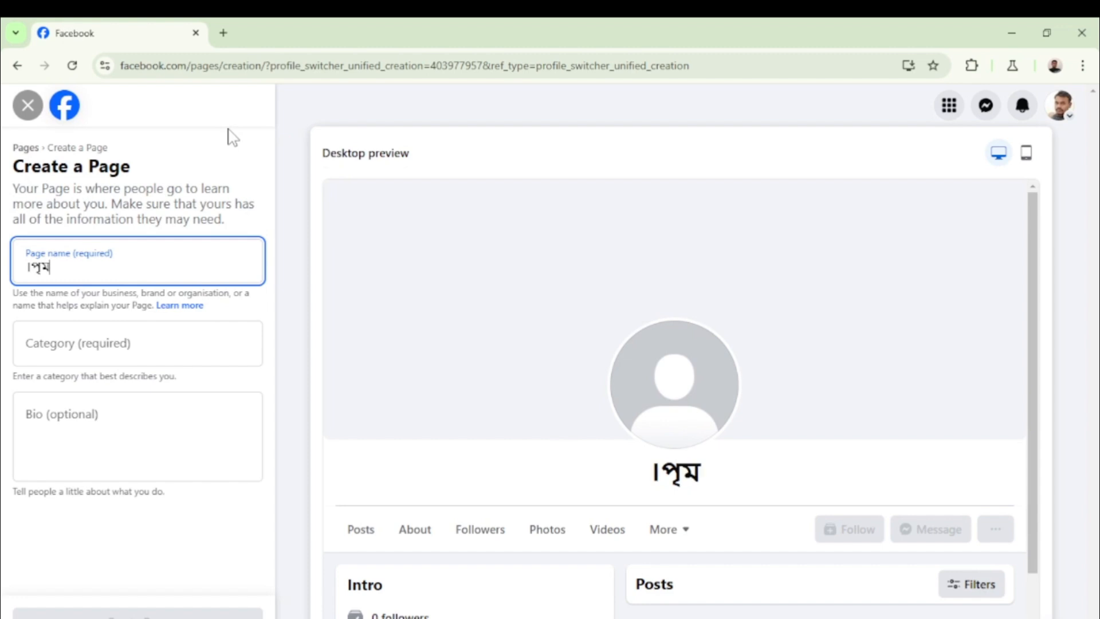
pyautogui.press('BackSpace')
pyautogui.press('BackSpace')
pyautogui.press('BackSpace')
pyautogui.press('BackSpace')
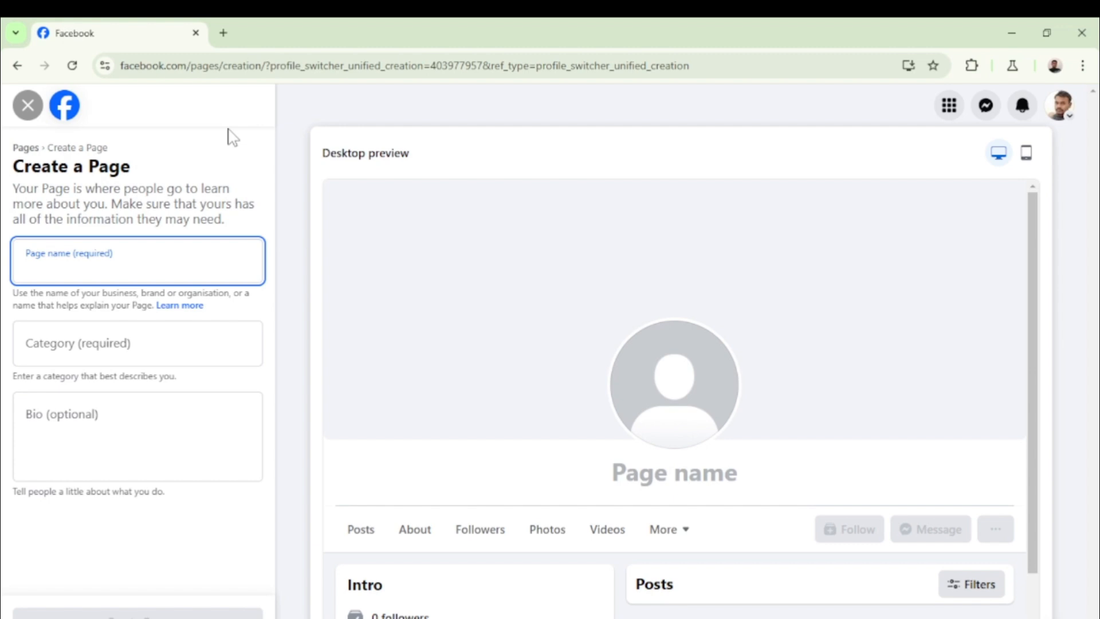
pyautogui.write('Gram')
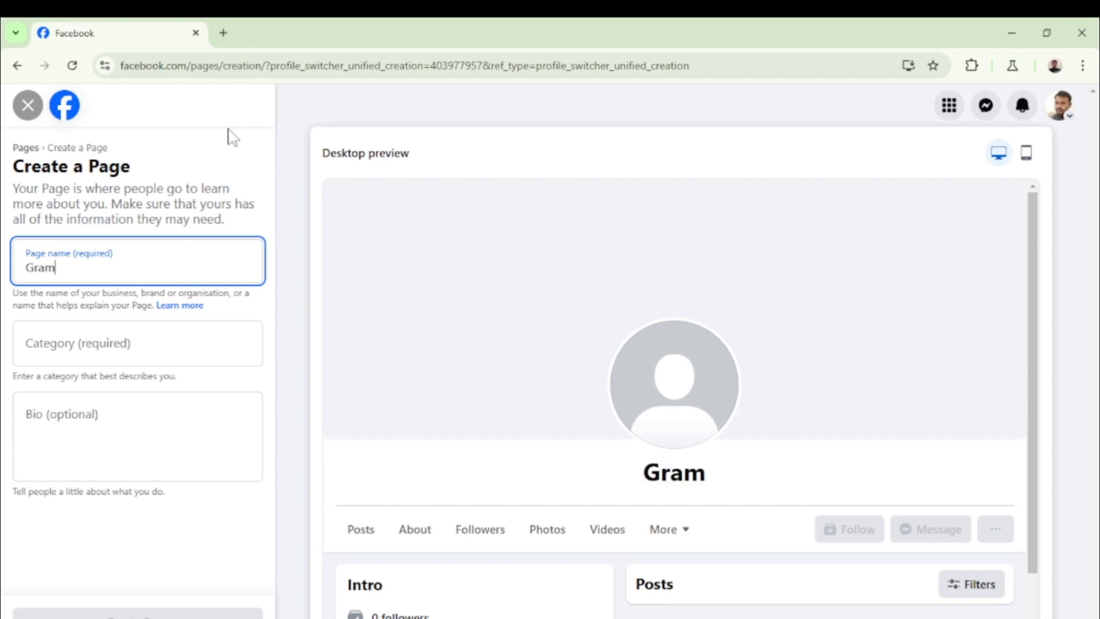
pyautogui.write('V')
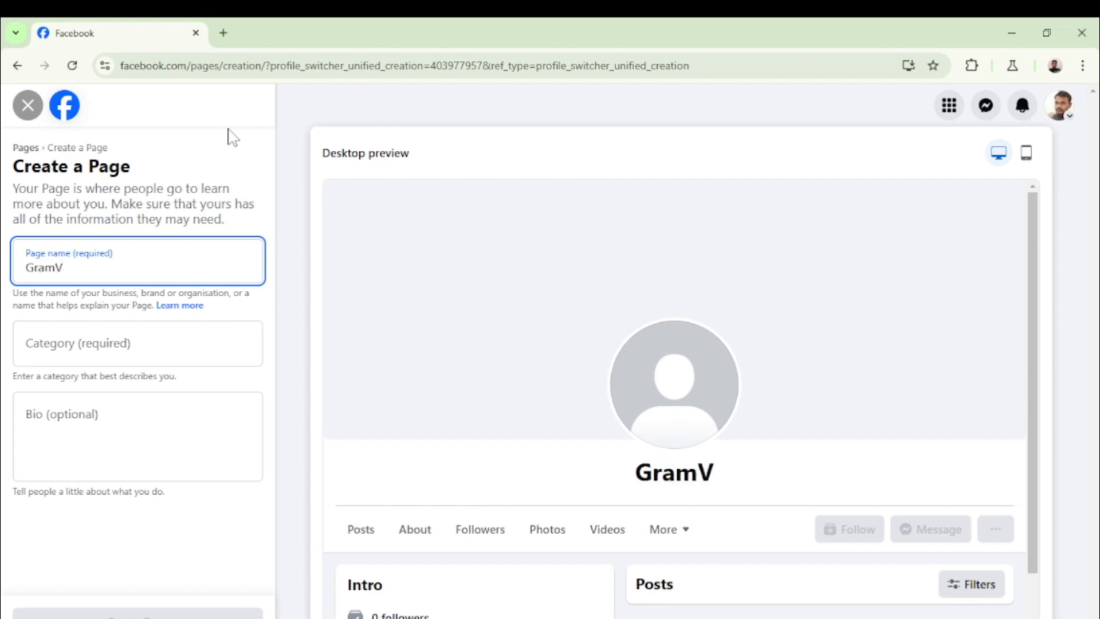
pyautogui.write('illa')
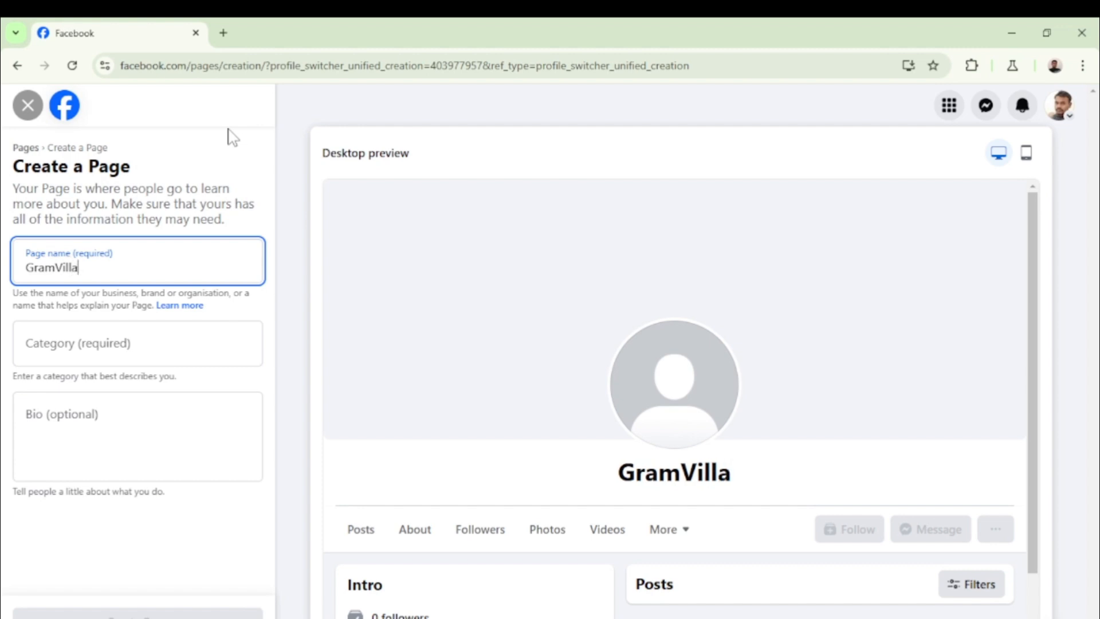
pyautogui.write('ge ')
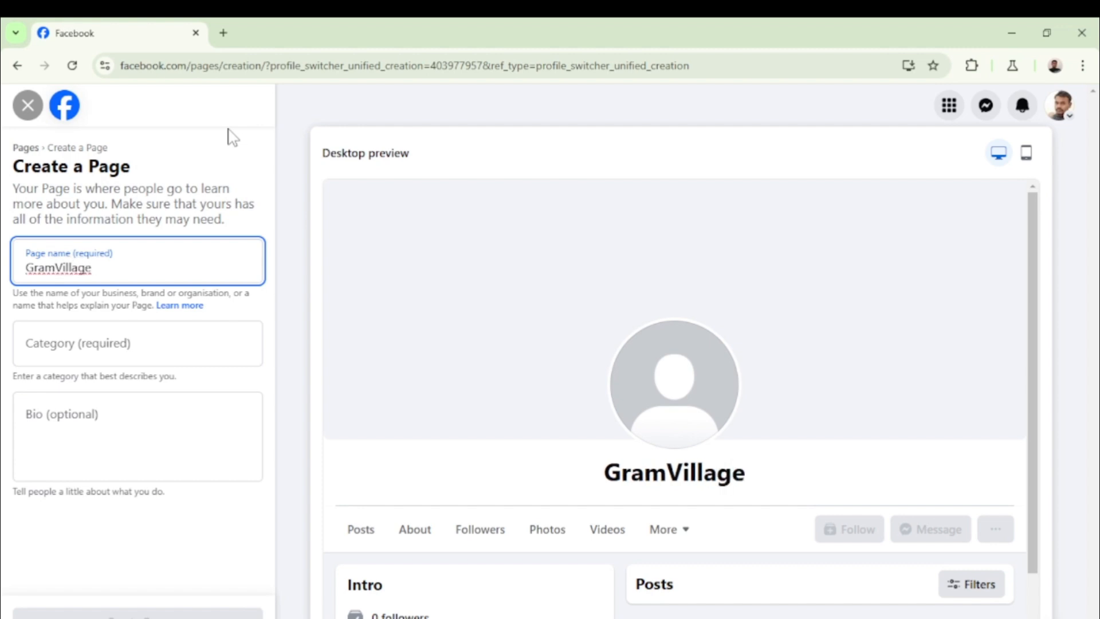
pyautogui.write('Tech')
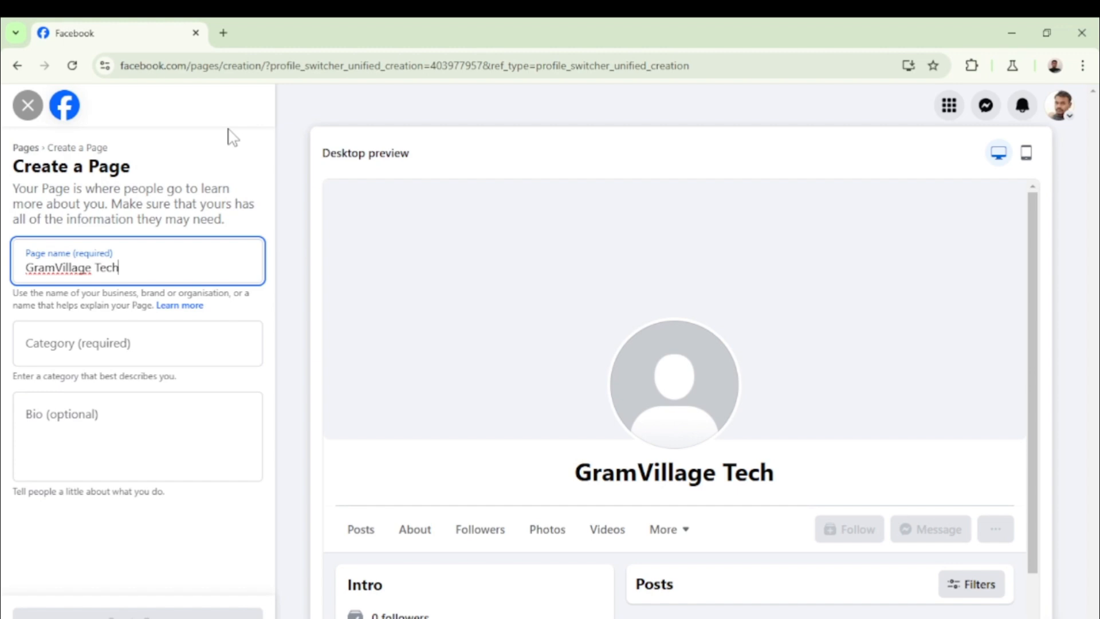
# Set the Page category to Science and tech by searching 'Tech'
pyautogui.click(88, 342)
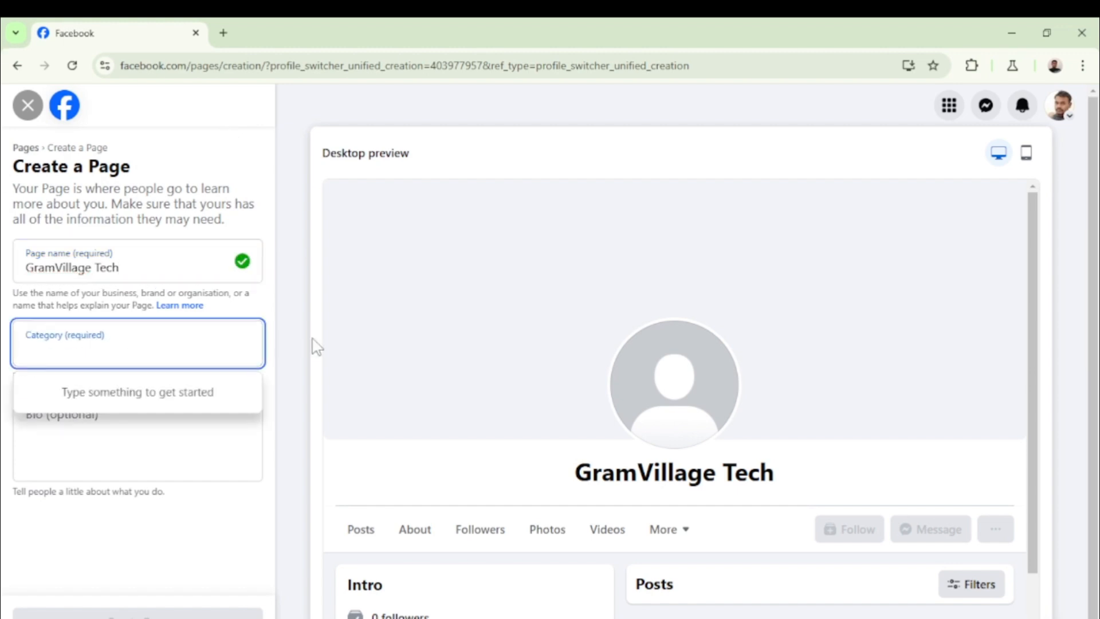
pyautogui.write('Tecg')
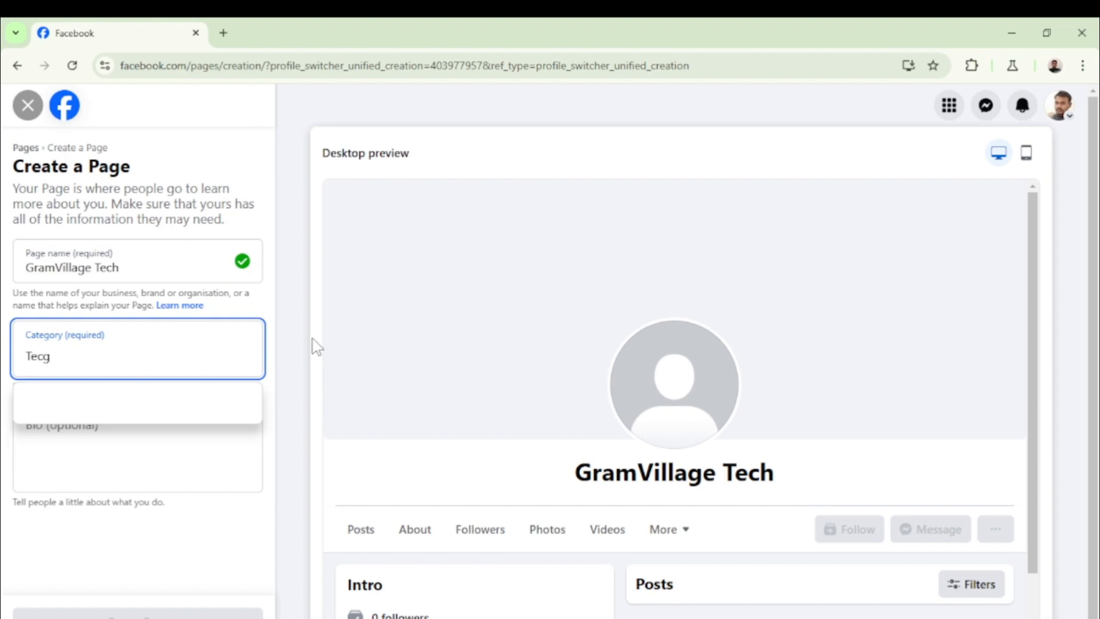
pyautogui.press('BackSpace')
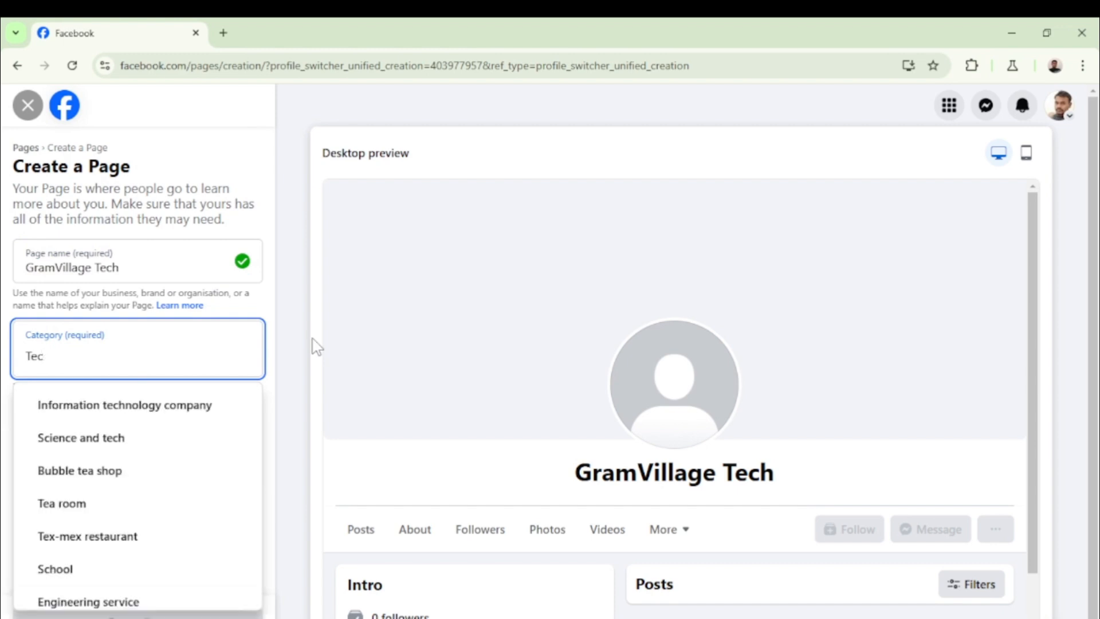
pyautogui.write('h')
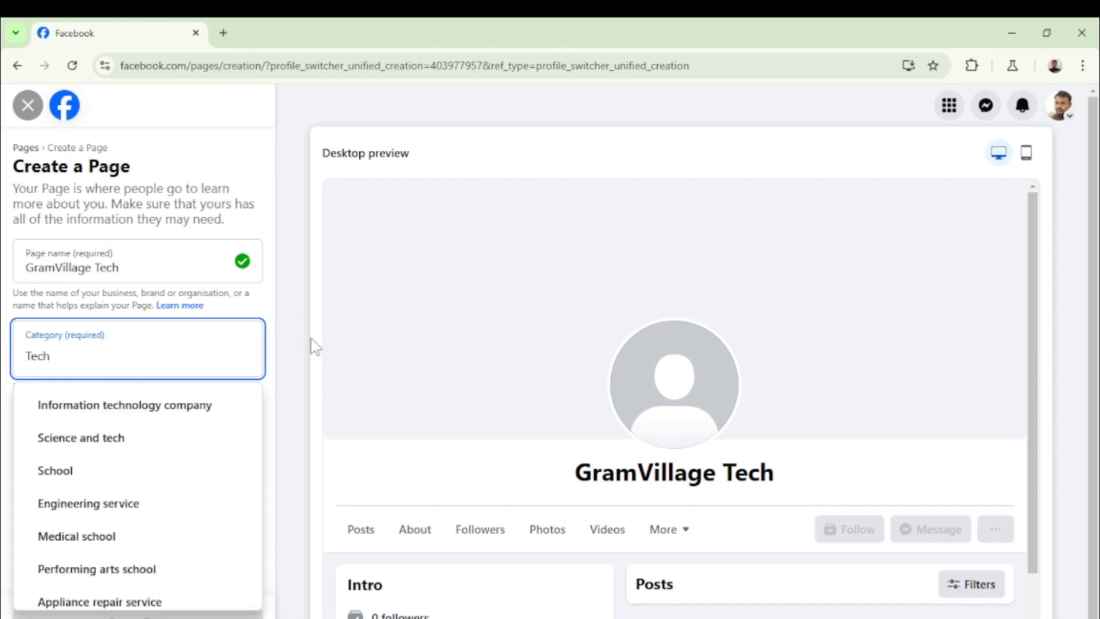
pyautogui.click(118, 437)
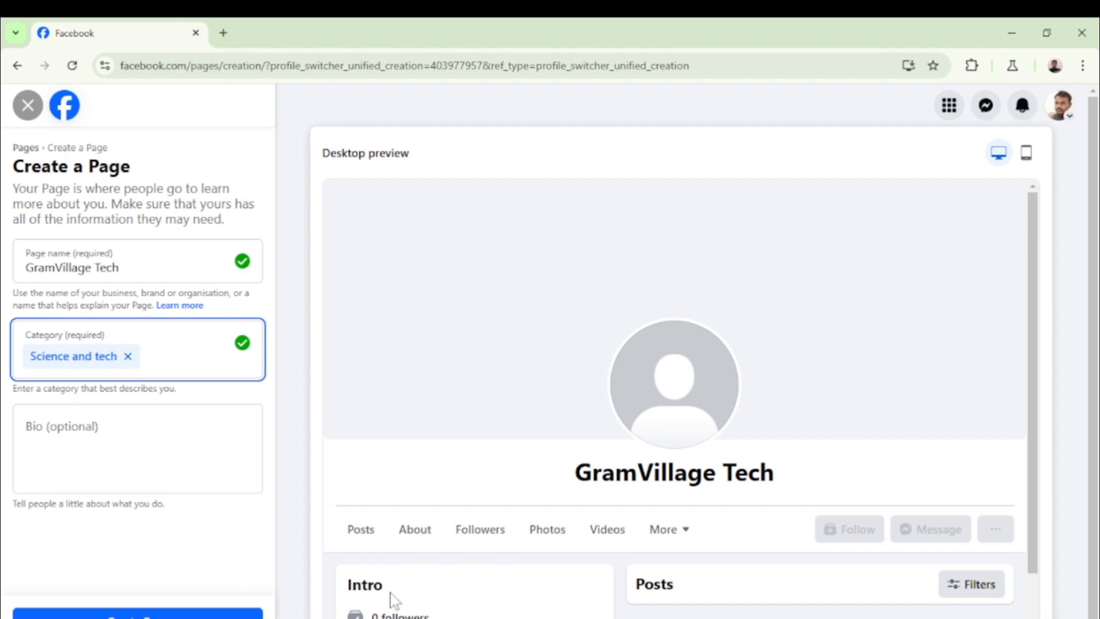
# Place the cursor in the bio field, then minimise and restore the browser window
pyautogui.click(49, 430)
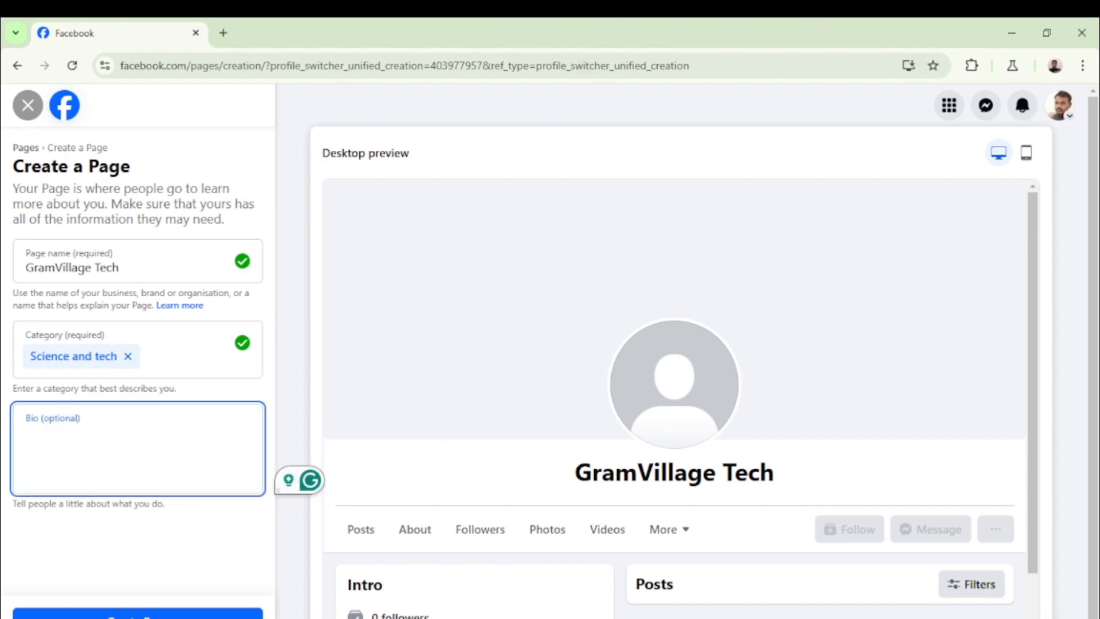
pyautogui.moveTo(760, 618)
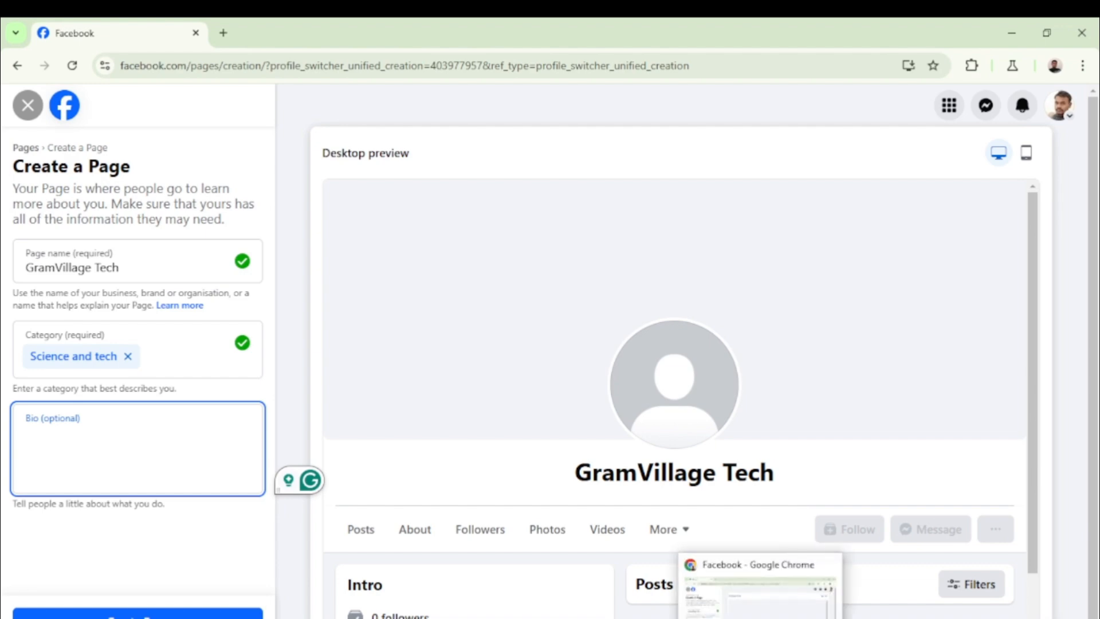
pyautogui.click(761, 618)
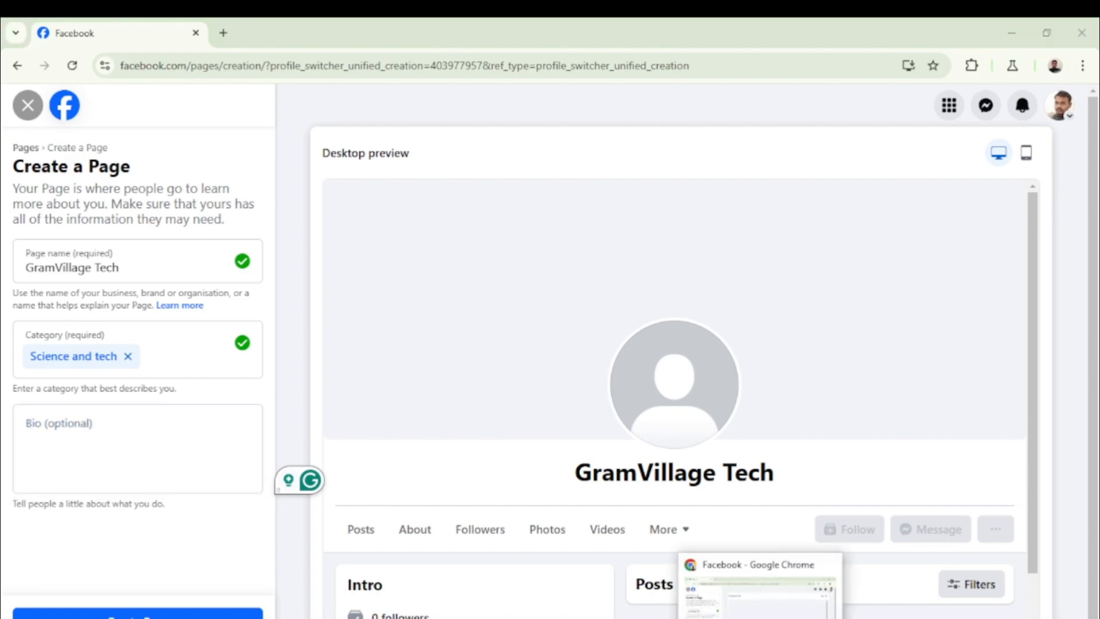
pyautogui.click(757, 615)
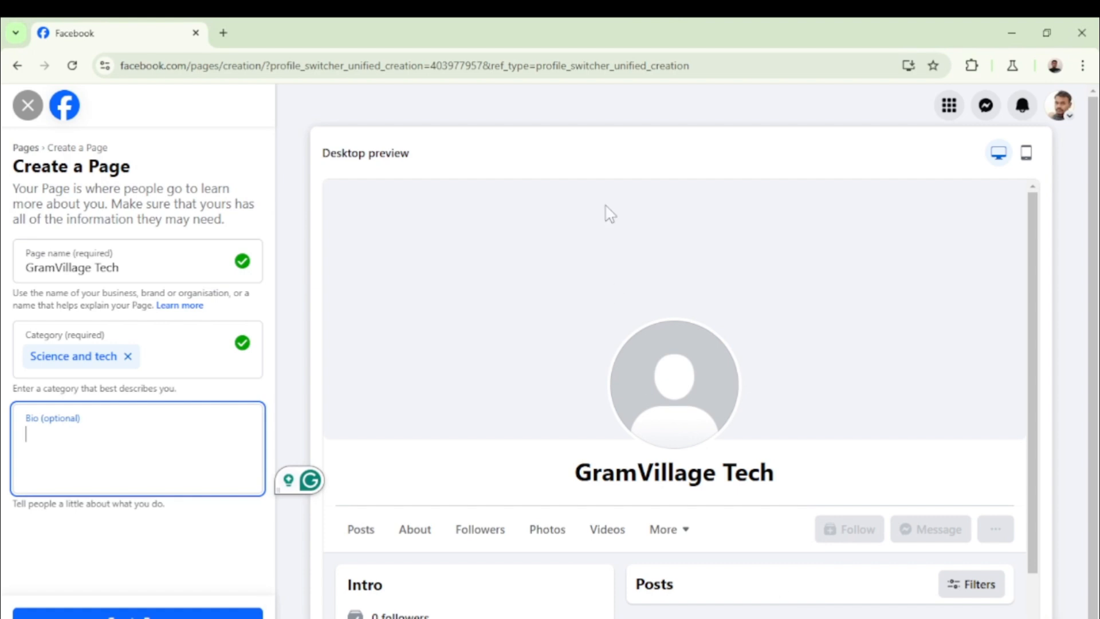
# In a new tab, search Google for youtube, open YouTube and its account menu
pyautogui.click(224, 34)
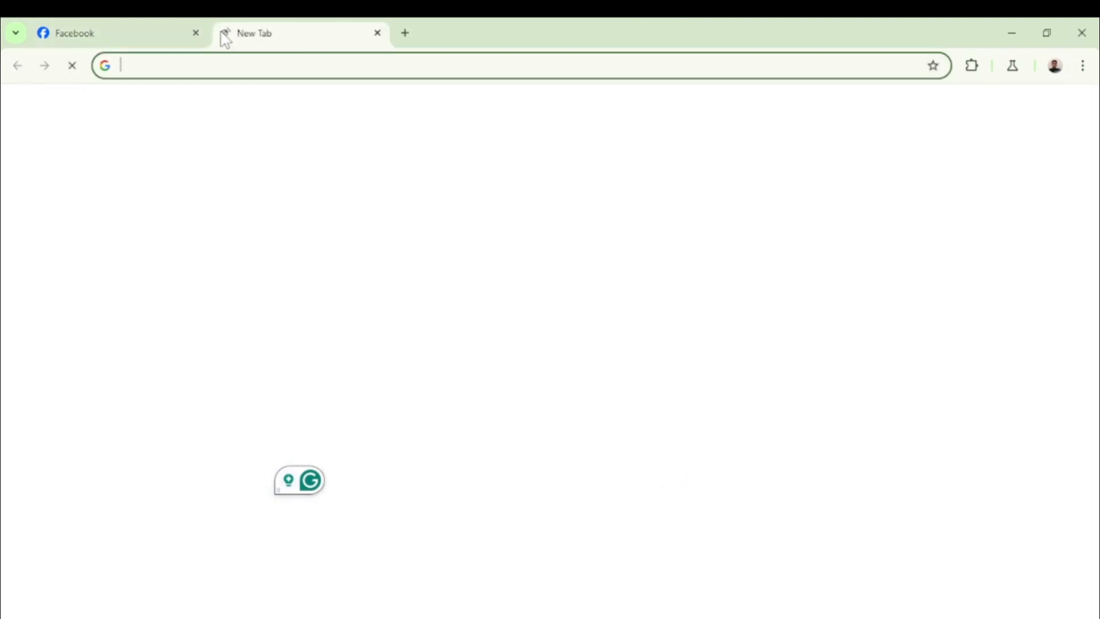
pyautogui.click(138, 67)
pyautogui.click(153, 130)
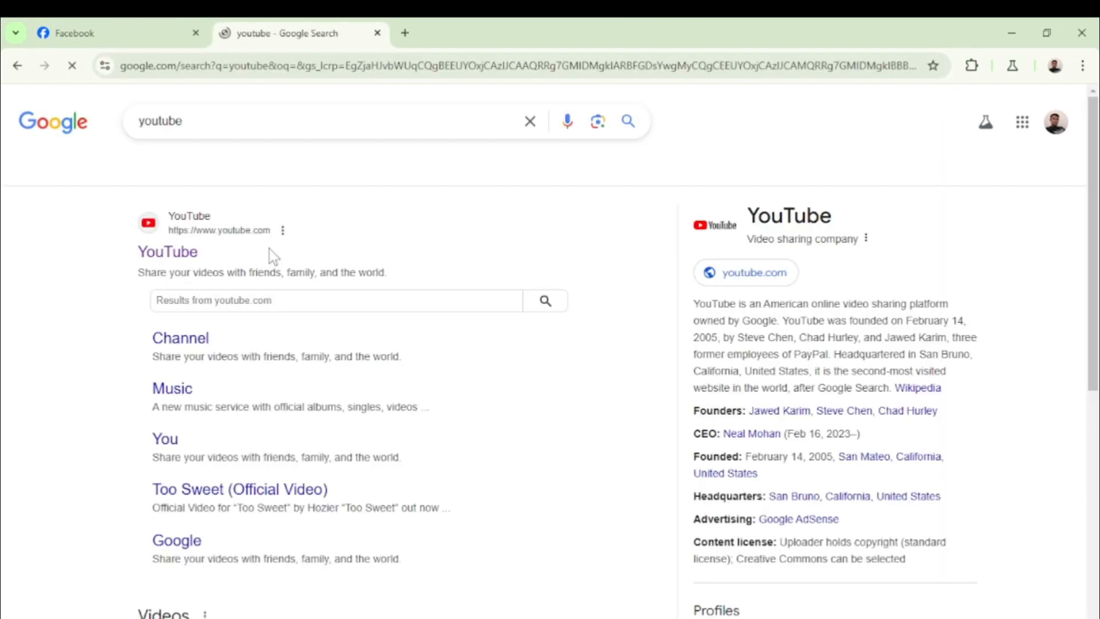
pyautogui.click(225, 232)
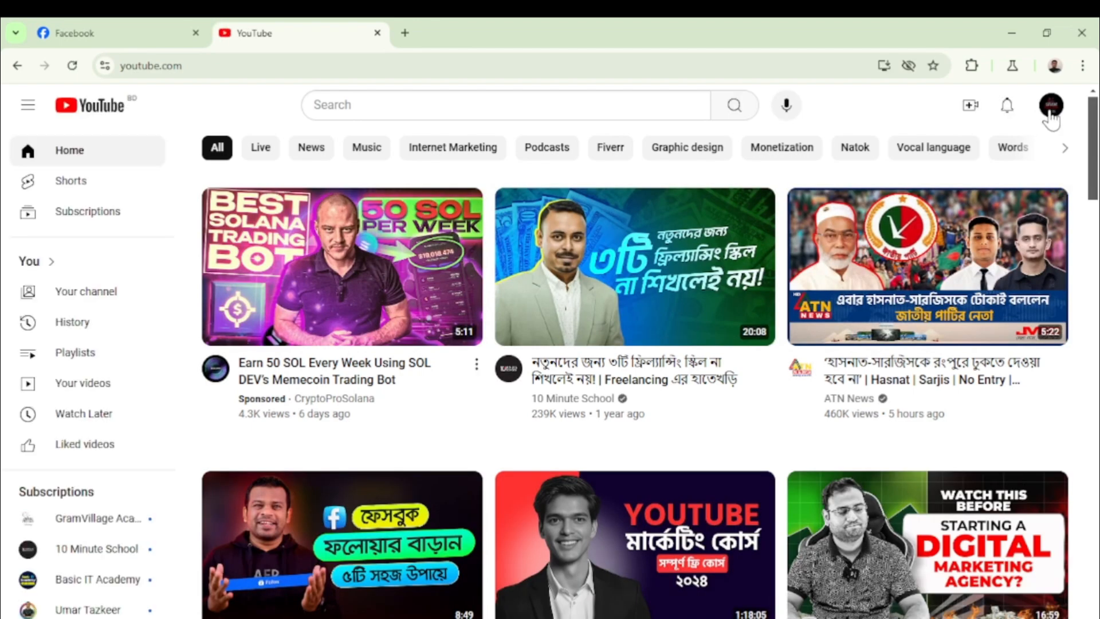
pyautogui.click(1051, 106)
# Copy the Bengali description from the GramVillage Tech channel's About text and return to Facebook
pyautogui.click(904, 151)
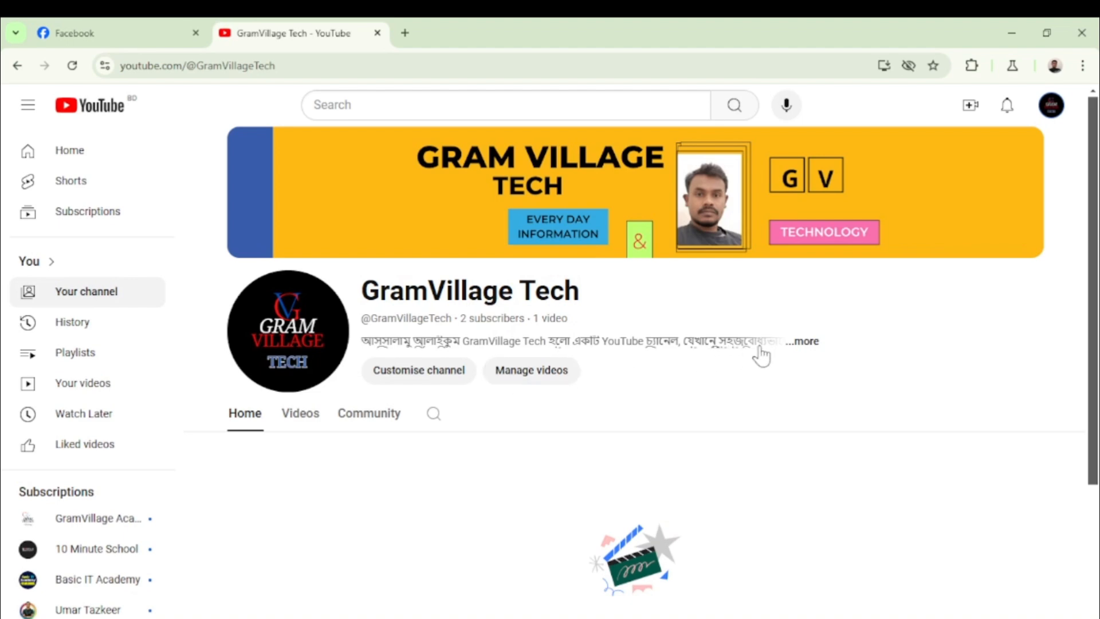
pyautogui.click(805, 343)
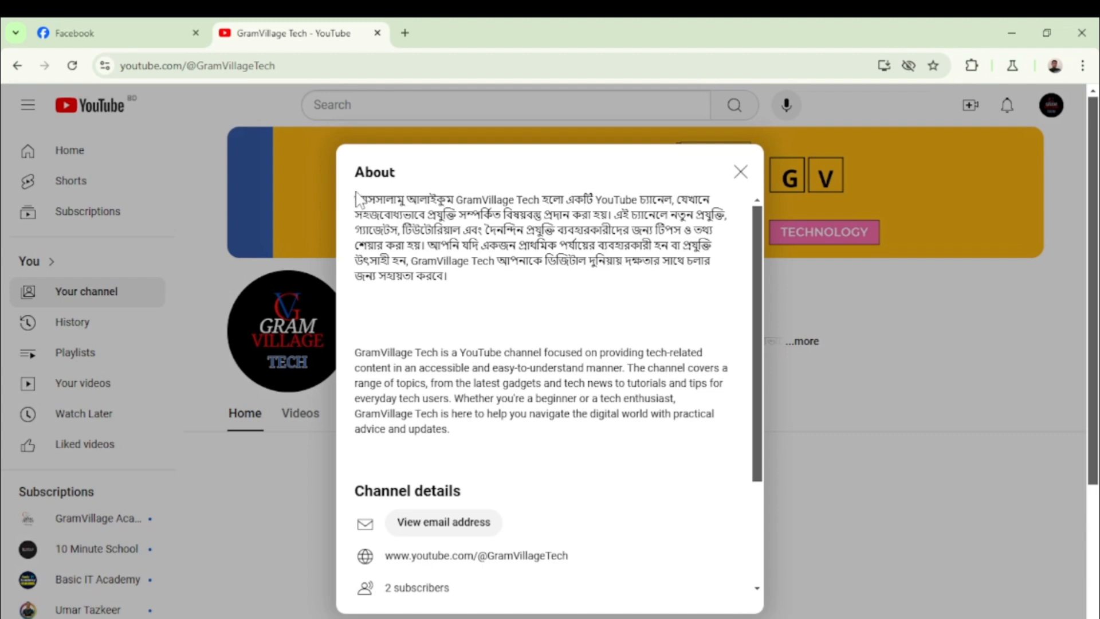
pyautogui.moveTo(356, 198); pyautogui.dragTo(470, 269)
pyautogui.click(474, 300)
pyautogui.moveTo(358, 197); pyautogui.dragTo(491, 280)
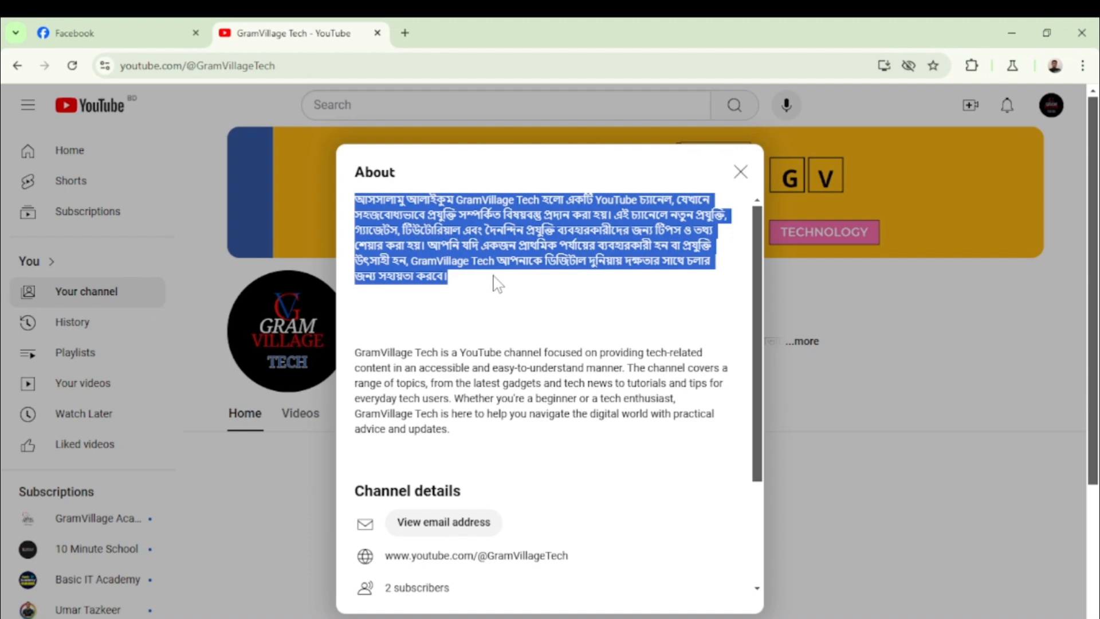
pyautogui.rightClick(500, 252)
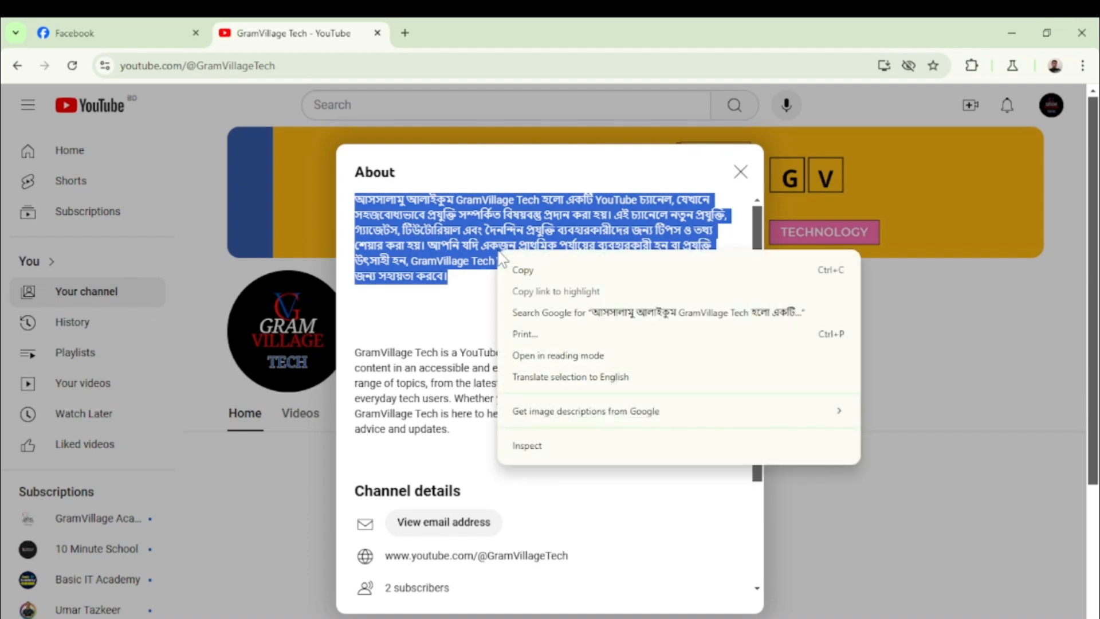
pyautogui.click(528, 272)
pyautogui.click(112, 31)
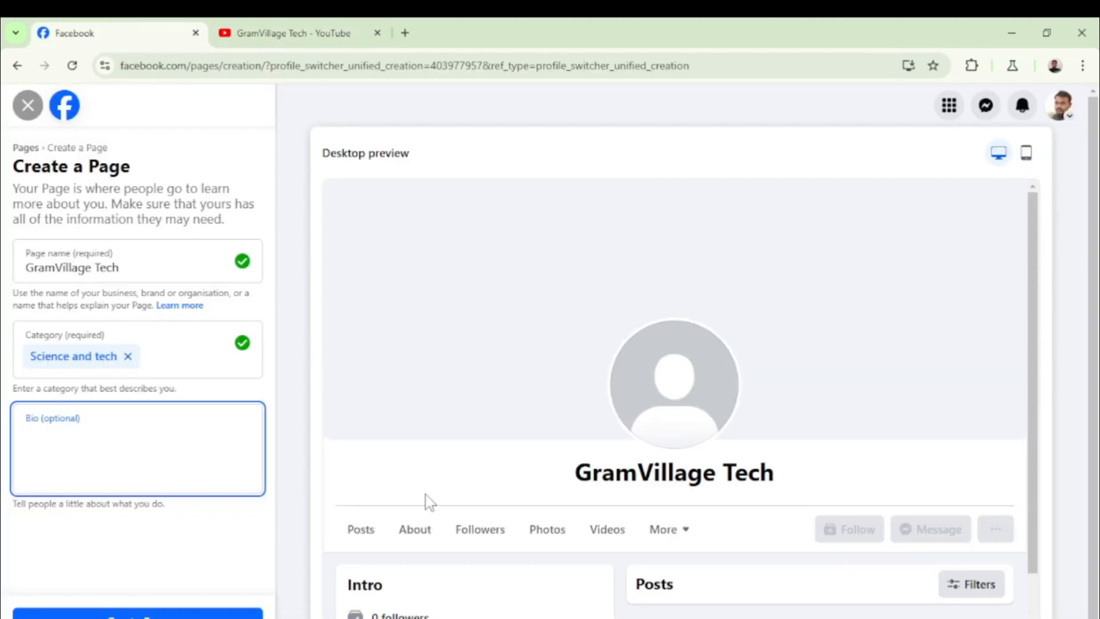
# Paste the copied Bengali channel description into the Page's Bio field
pyautogui.rightClick(43, 426)
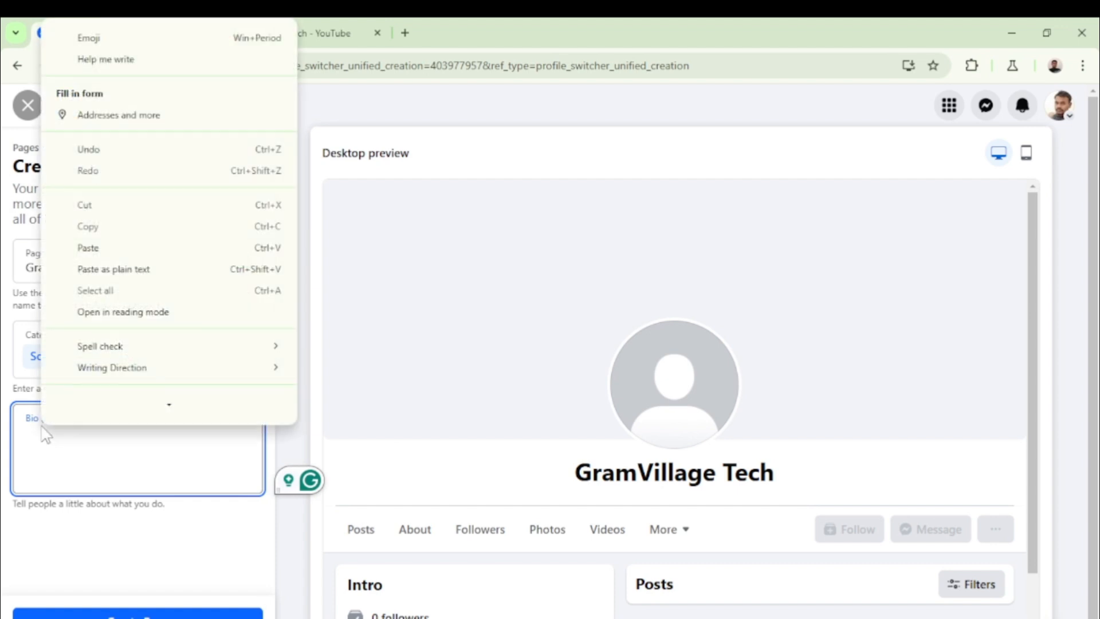
pyautogui.click(88, 259)
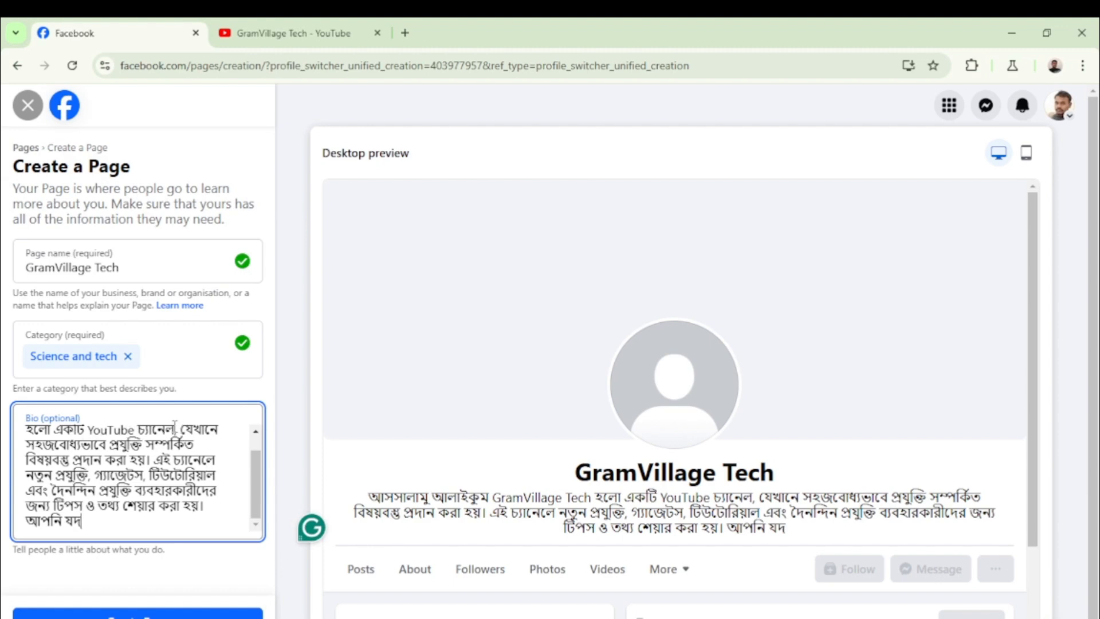
pyautogui.scroll(1, 163, 425)
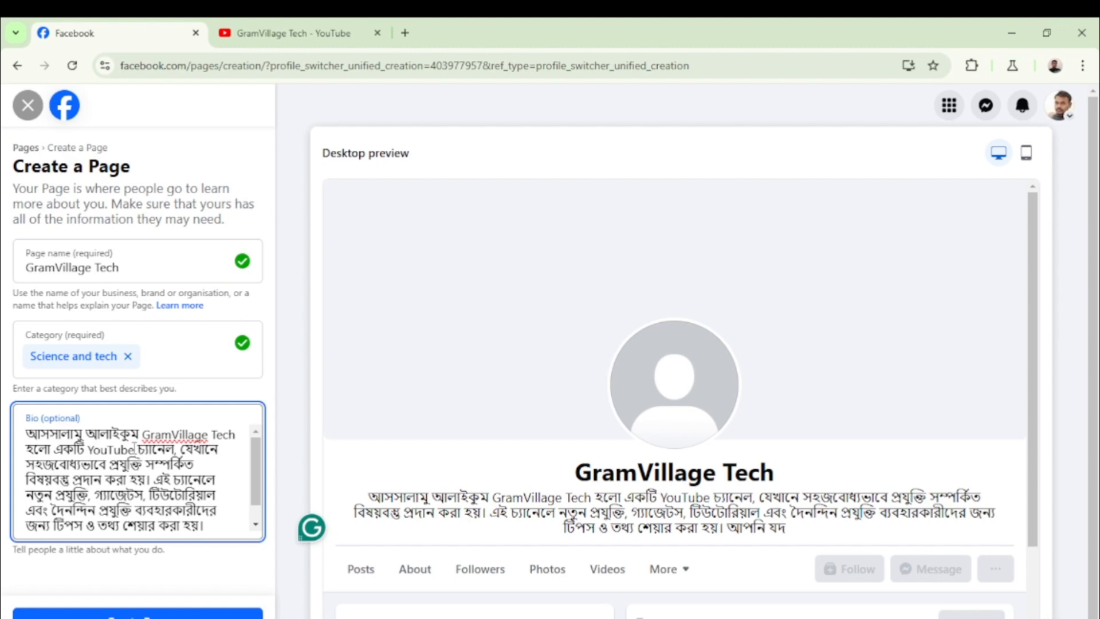
# Delete 'YouTube', 'চ্যানেল', 'একটি' and 'হলো' from the bio, then create the Page
pyautogui.press('BackSpace')
pyautogui.press('BackSpace')
pyautogui.press('BackSpace')
pyautogui.press('BackSpace')
pyautogui.press('BackSpace')
pyautogui.press('BackSpace')
pyautogui.press('BackSpace')
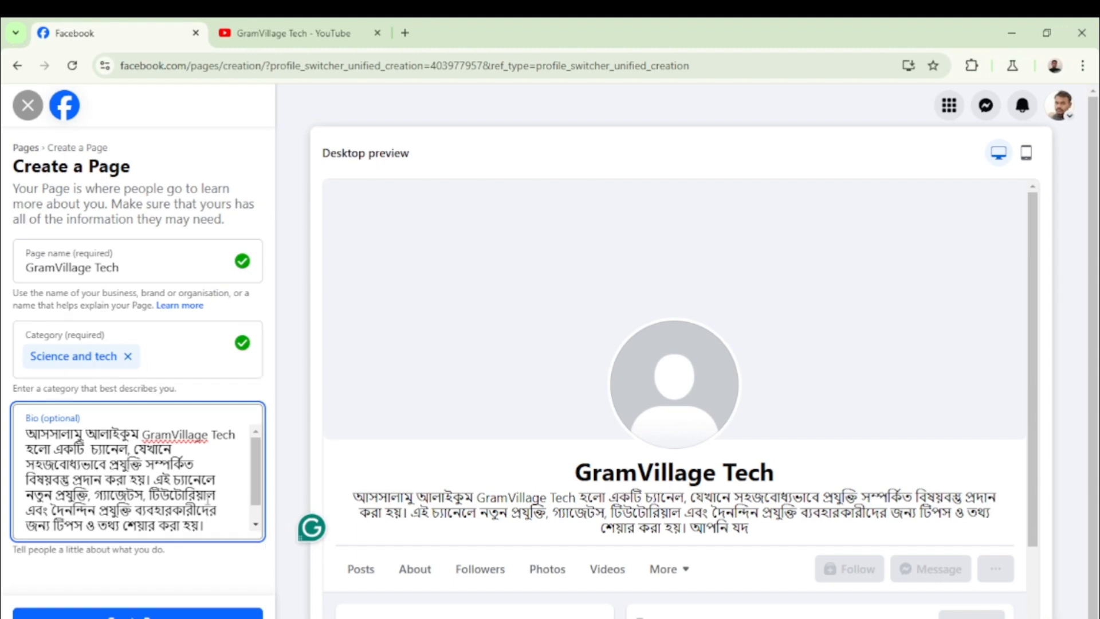
pyautogui.press('BackSpace')
pyautogui.press('BackSpace')
pyautogui.press('BackSpace')
pyautogui.press('BackSpace')
pyautogui.press('BackSpace')
pyautogui.press('BackSpace')
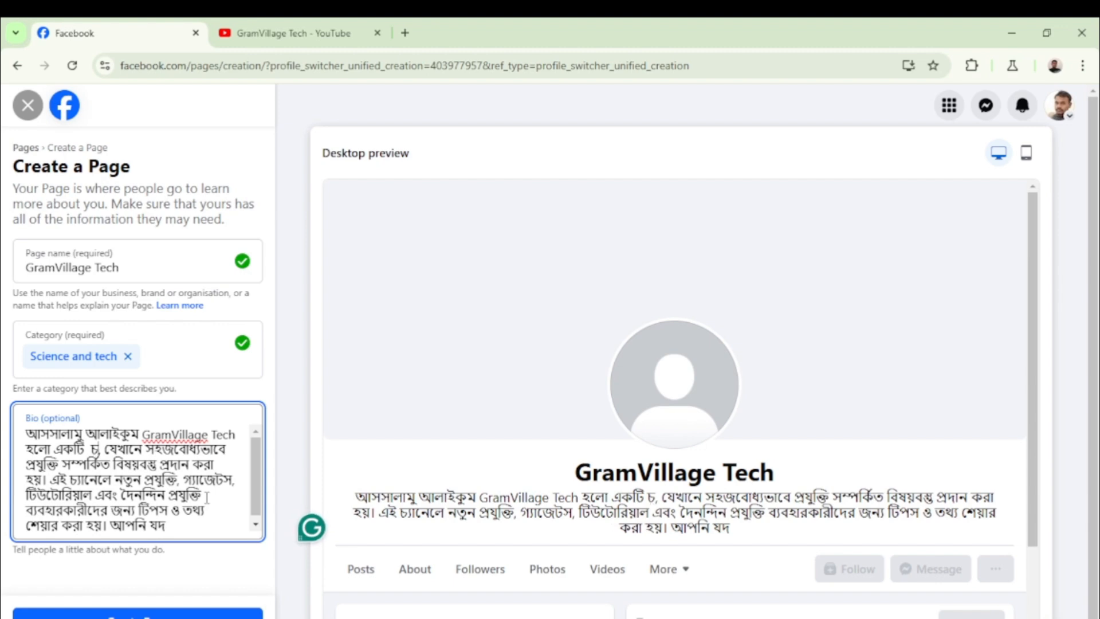
pyautogui.press('BackSpace')
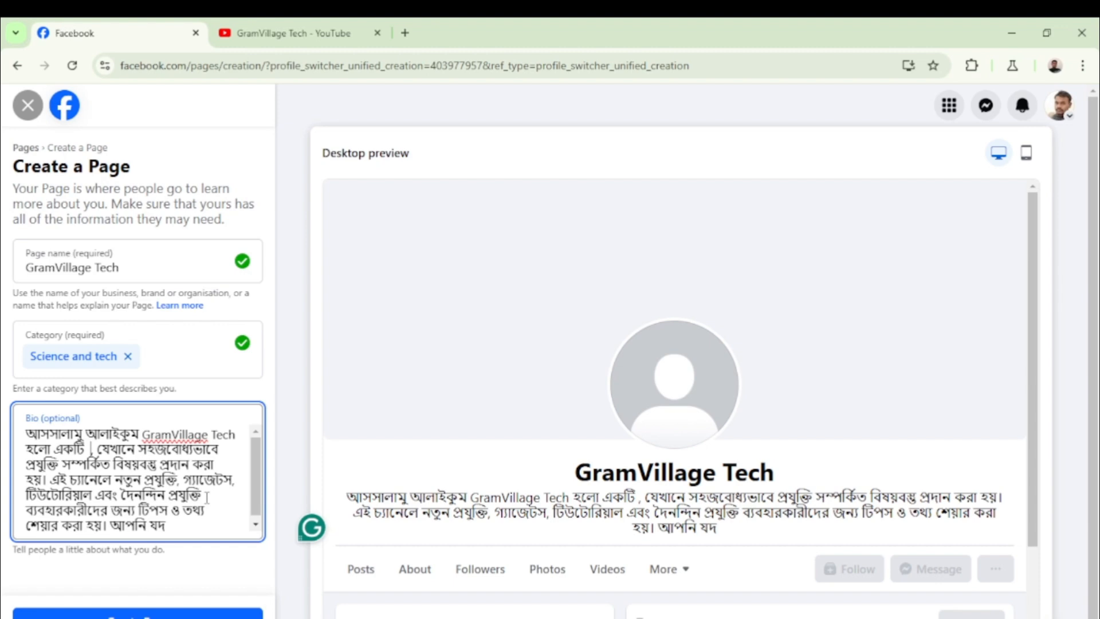
pyautogui.press('BackSpace')
pyautogui.press('BackSpace')
pyautogui.press('BackSpace')
pyautogui.press('BackSpace')
pyautogui.press('BackSpace')
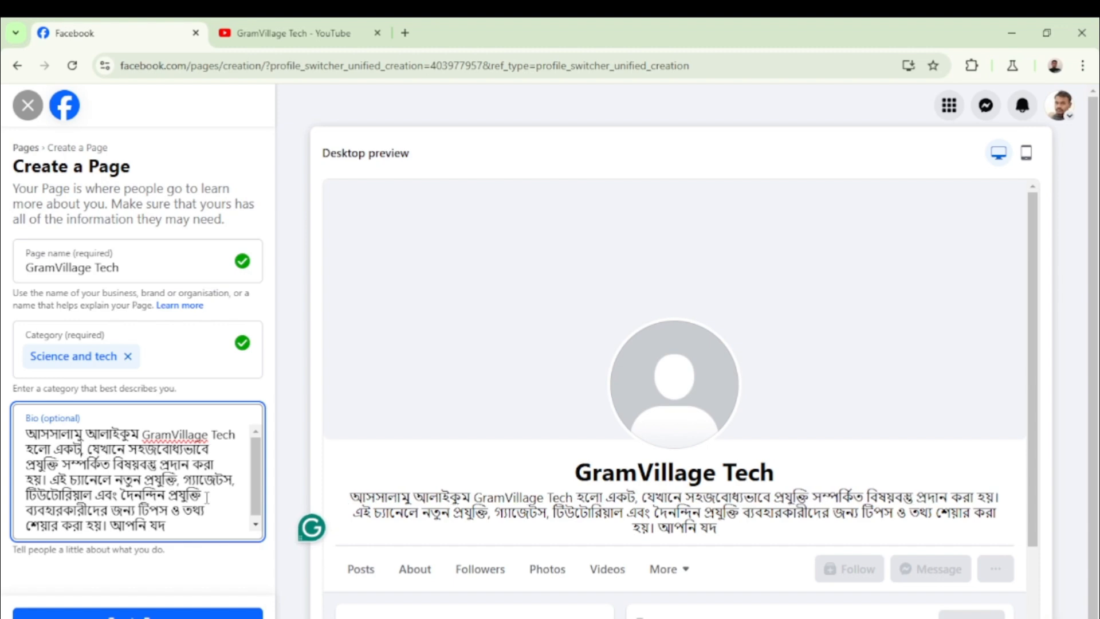
pyautogui.press('BackSpace')
pyautogui.press('BackSpace')
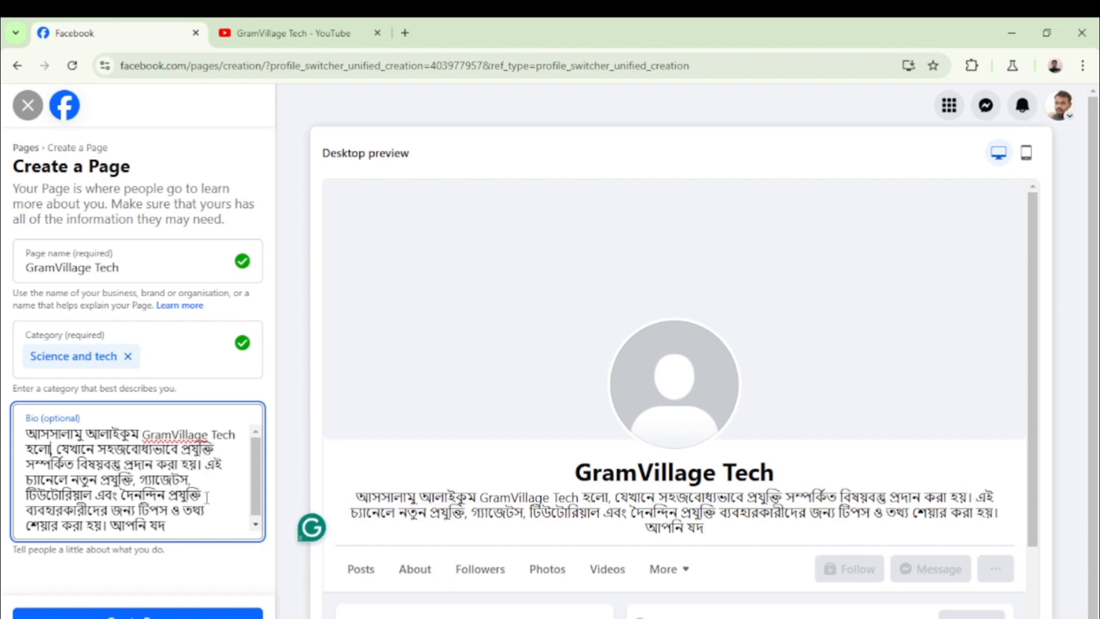
pyautogui.press('BackSpace')
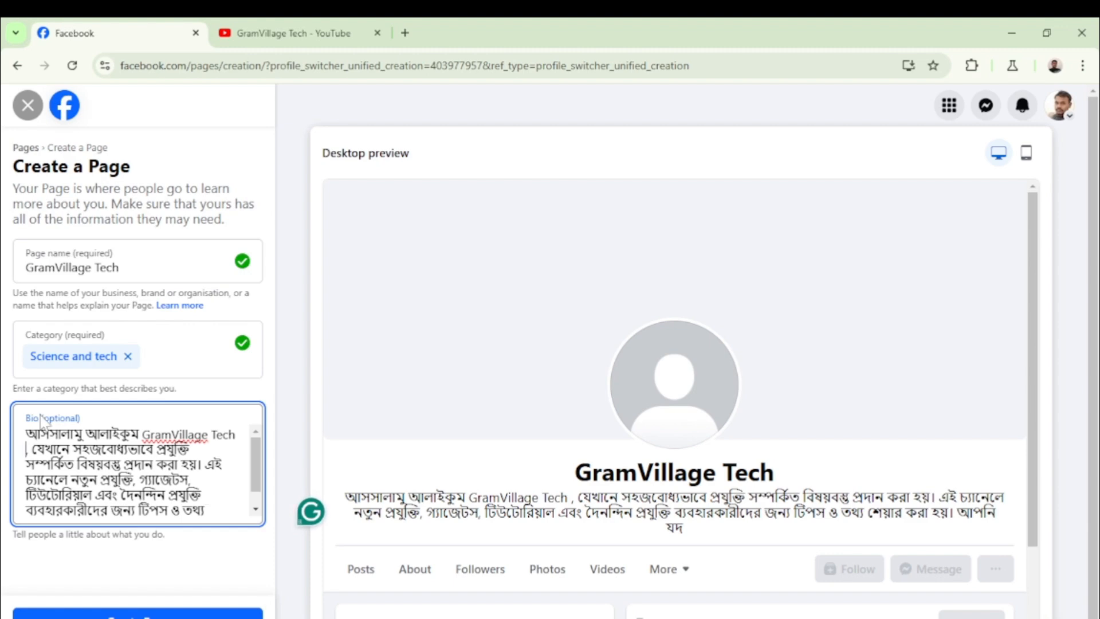
pyautogui.scroll(-2, 161, 452)
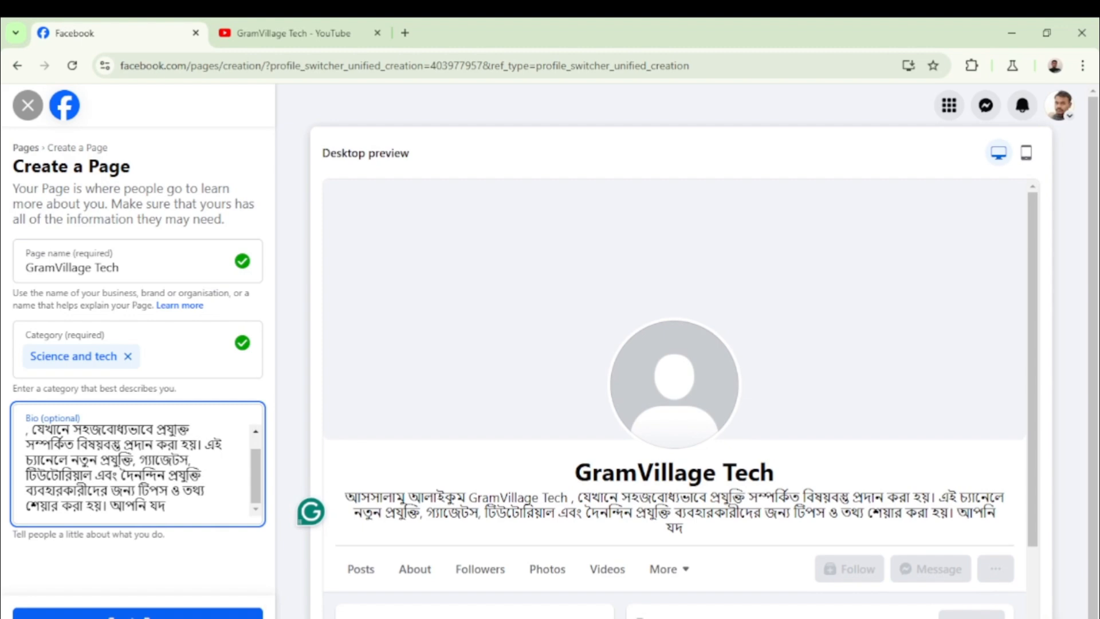
pyautogui.click(156, 612)
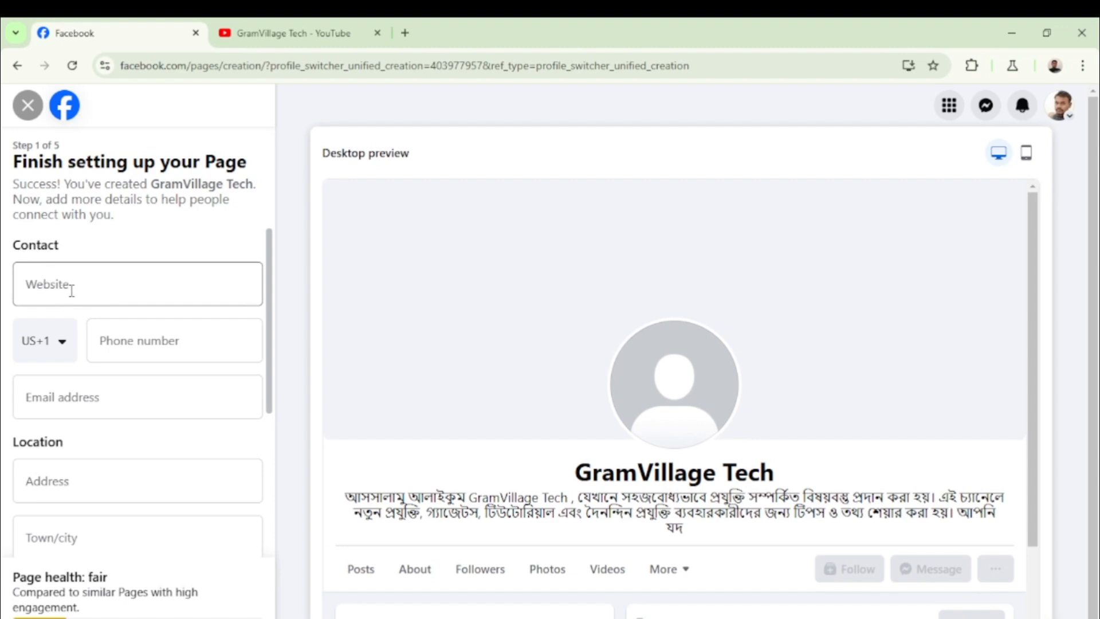
# Set the phone country code to Bangladesh (BD+880) by searching 'bangla' in the list
pyautogui.click(71, 289)
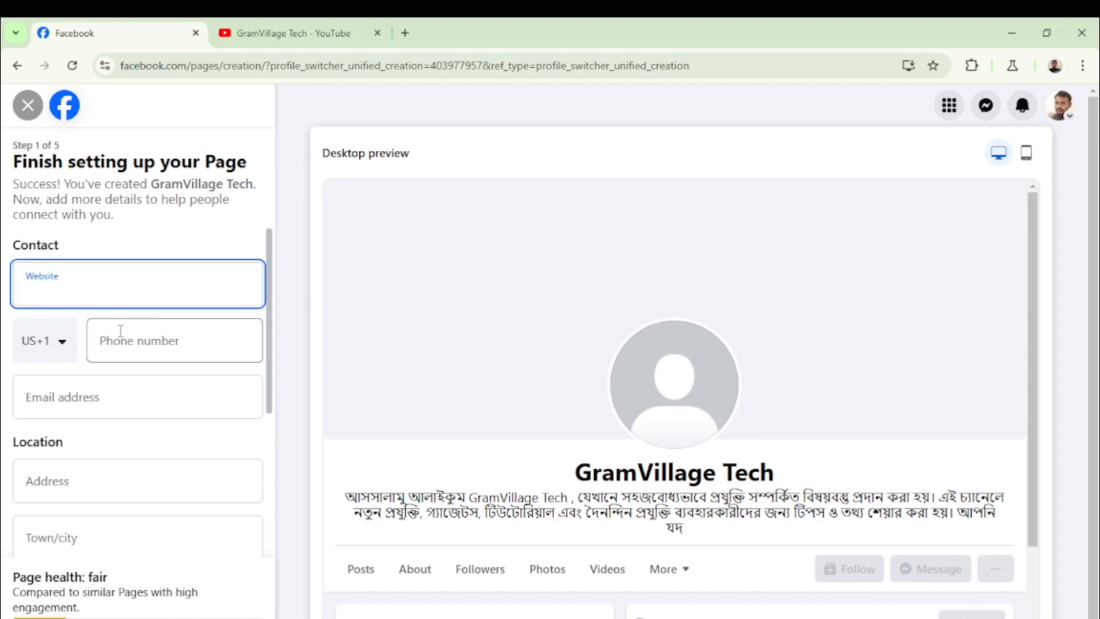
pyautogui.click(62, 349)
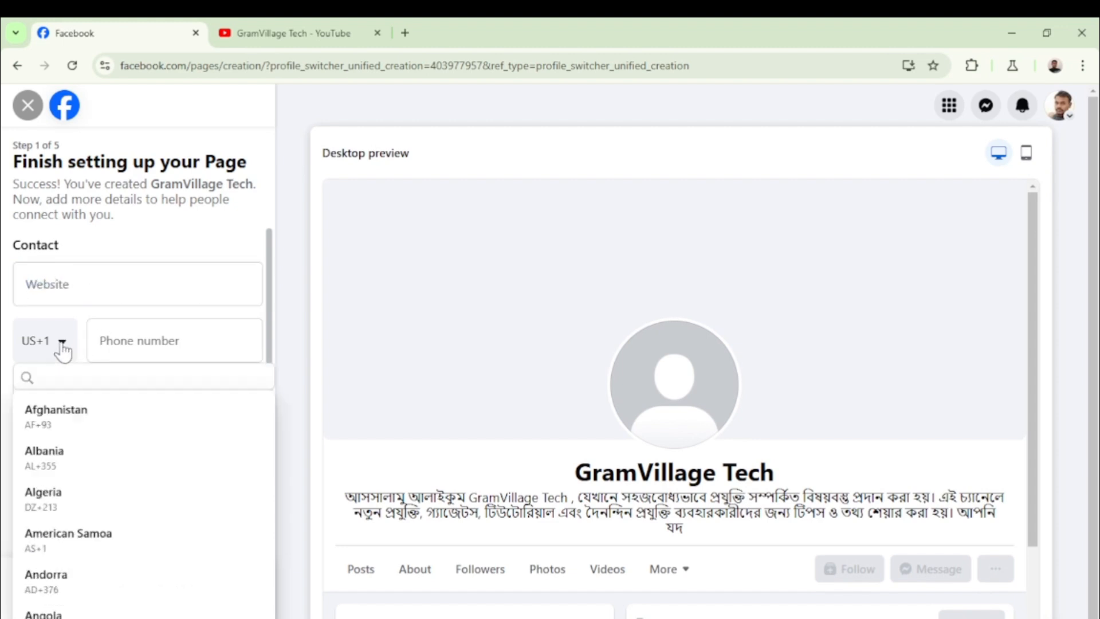
pyautogui.scroll(-2, 86, 554)
pyautogui.scroll(-10, 86, 554)
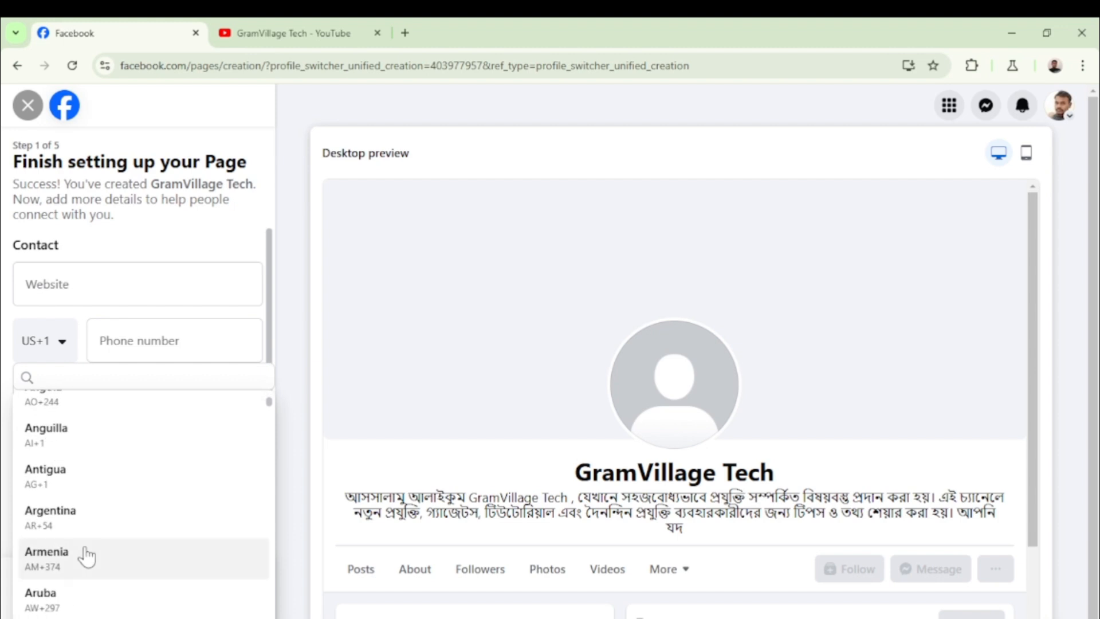
pyautogui.scroll(-8, 87, 558)
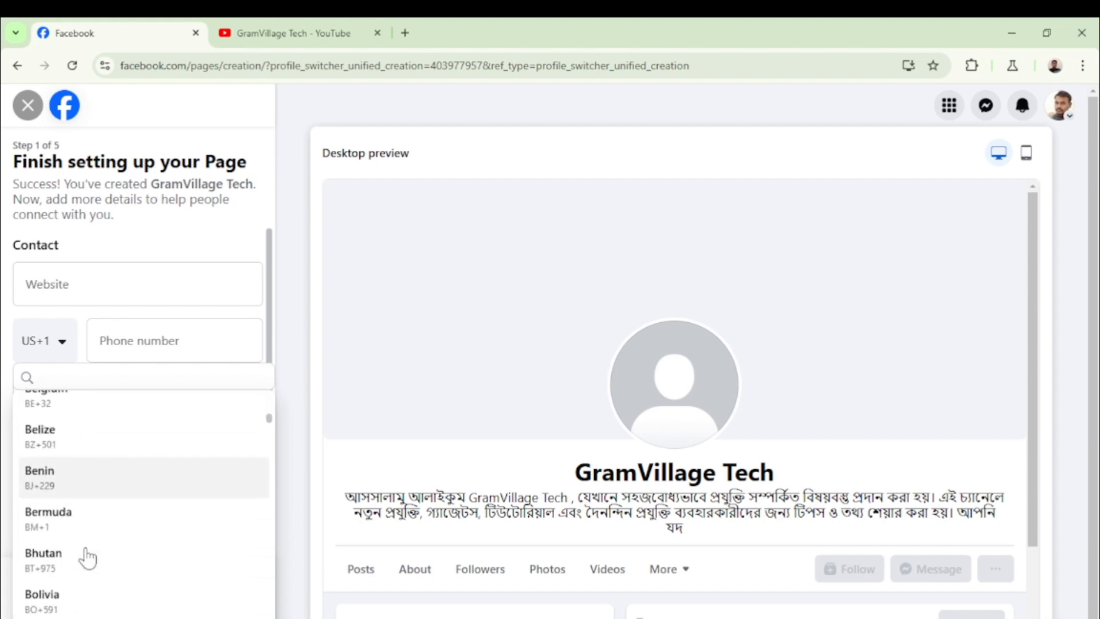
pyautogui.scroll(-4, 87, 561)
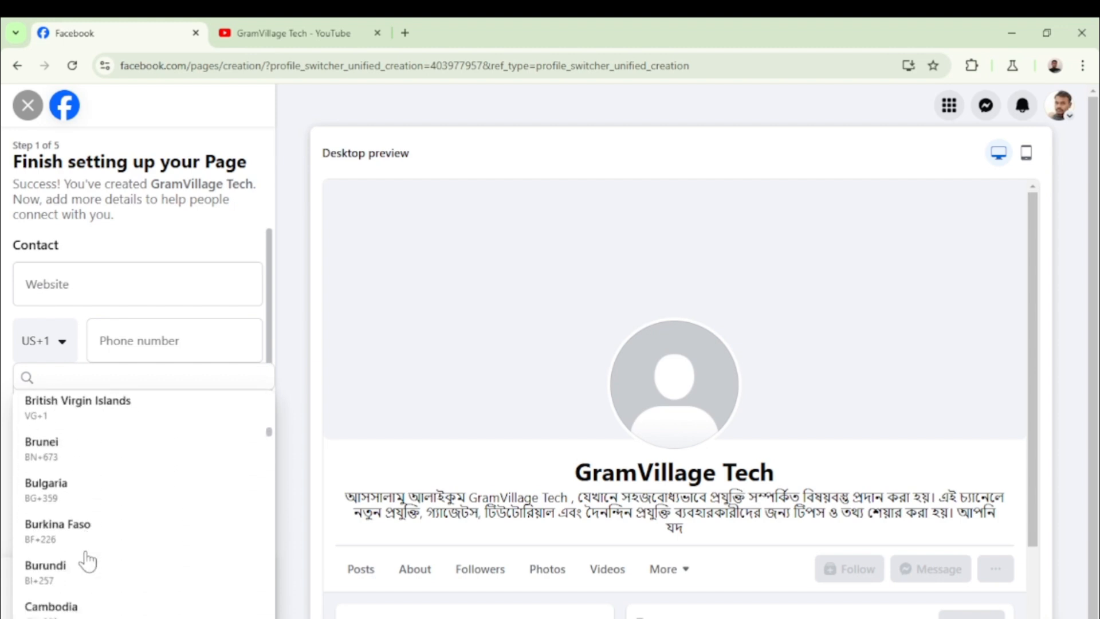
pyautogui.scroll(-6, 83, 516)
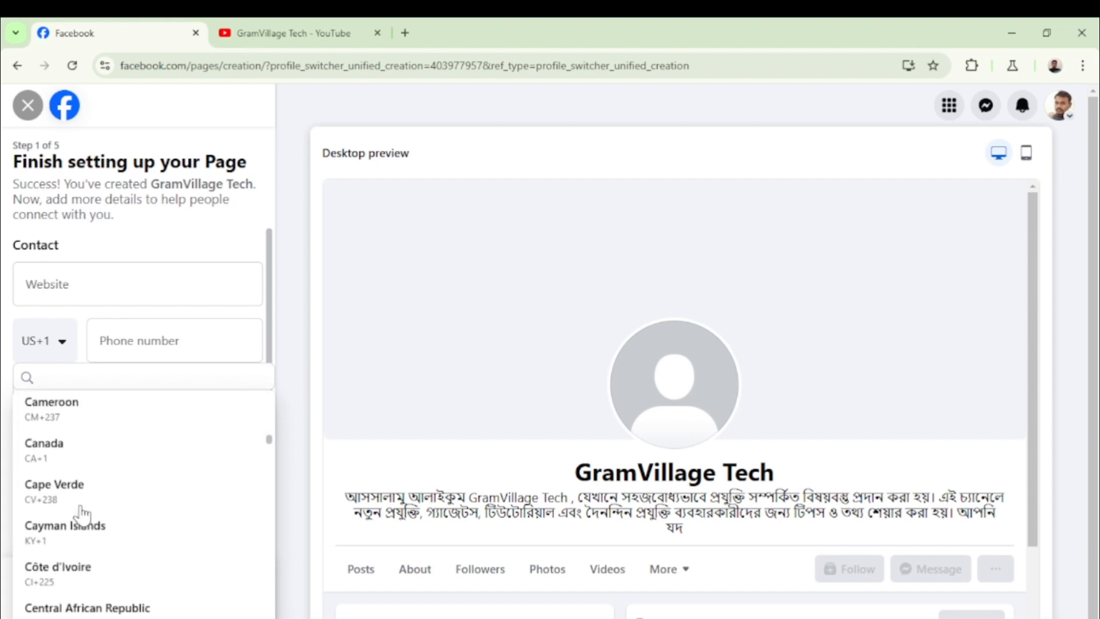
pyautogui.scroll(-4, 83, 515)
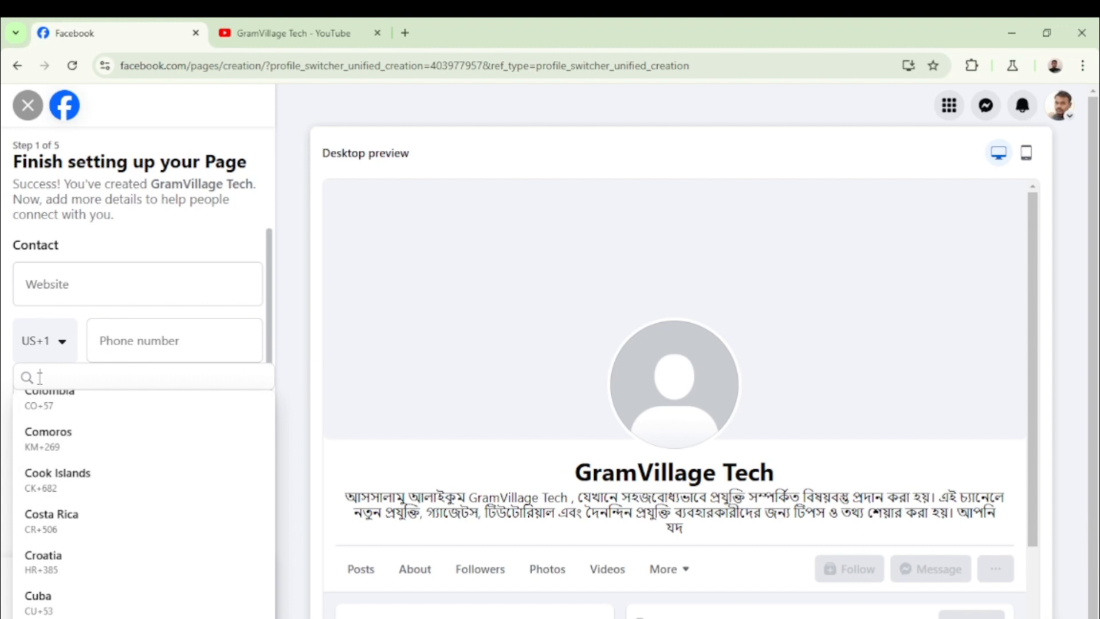
pyautogui.write('bangla')
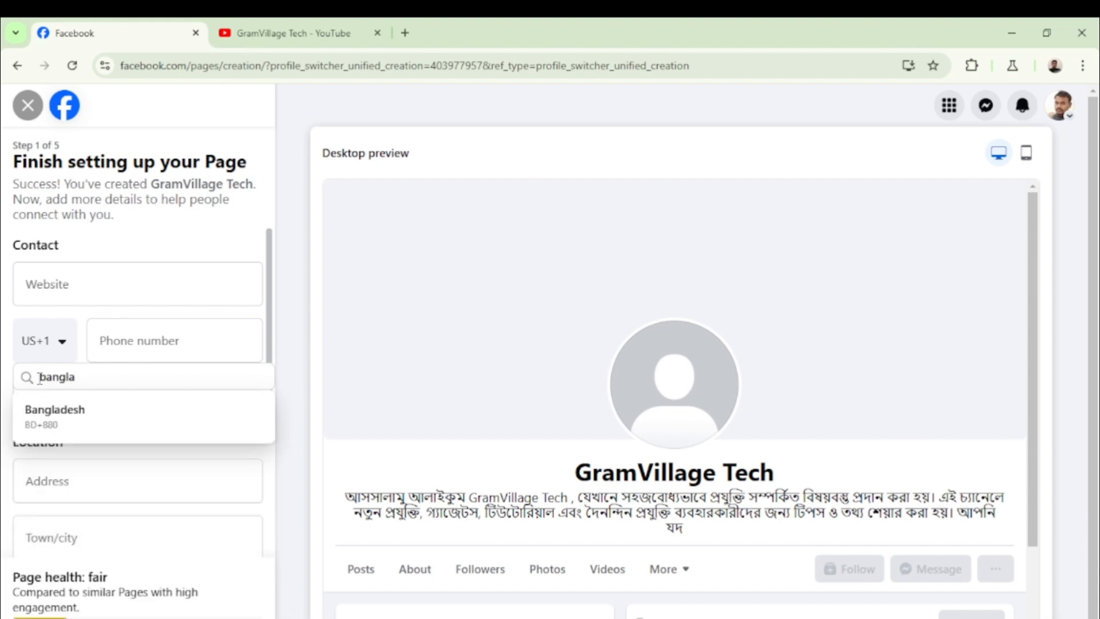
pyautogui.click(68, 418)
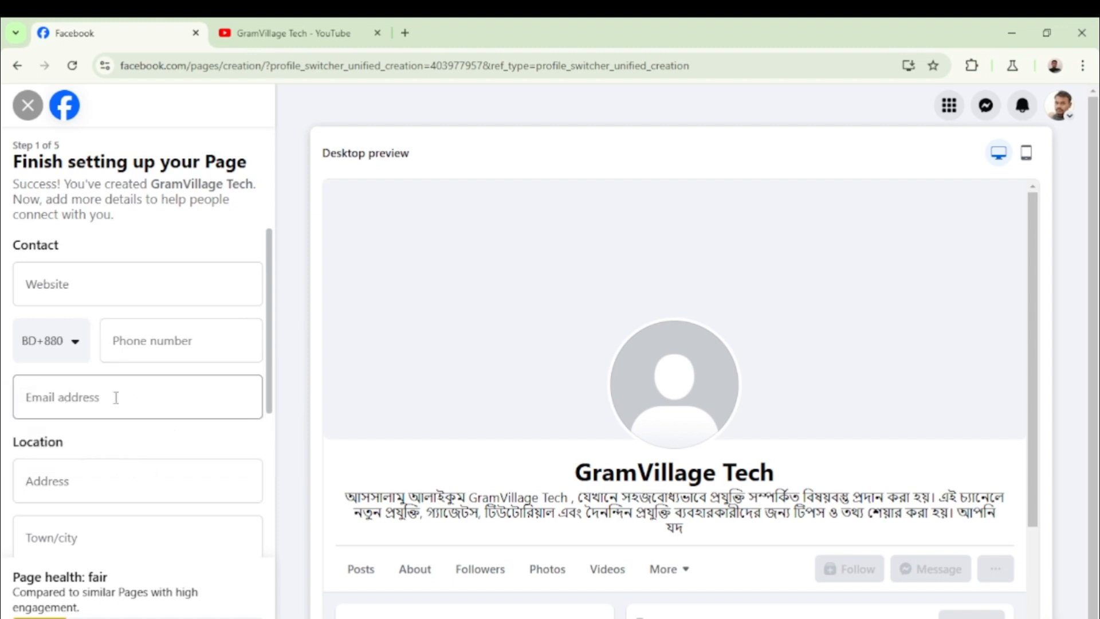
# Enter the Page's contact phone number in the Phone number field
pyautogui.click(134, 342)
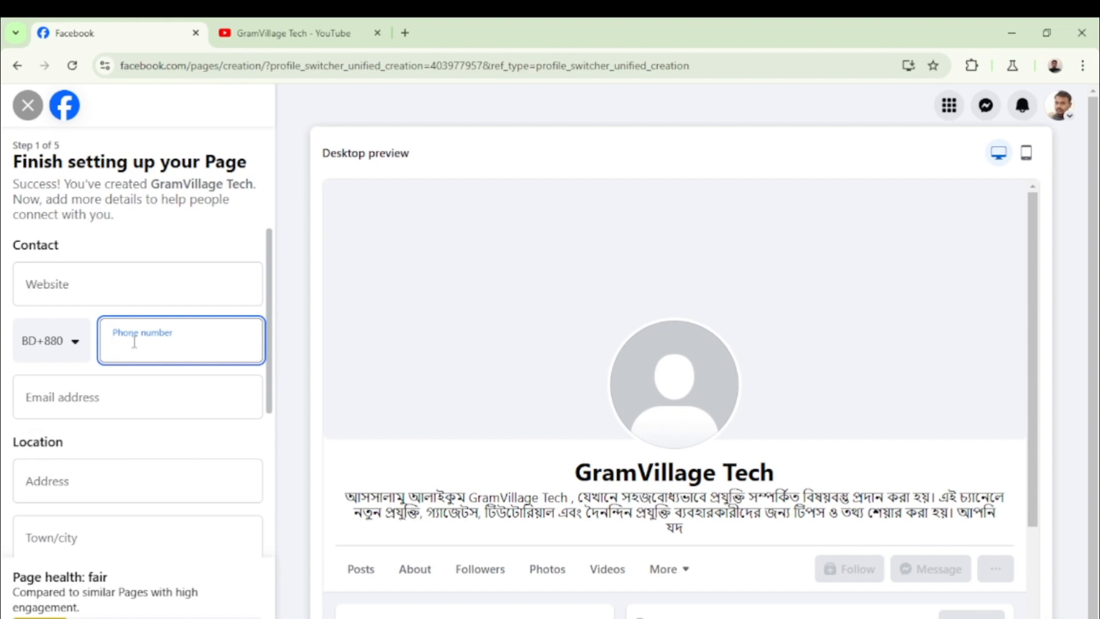
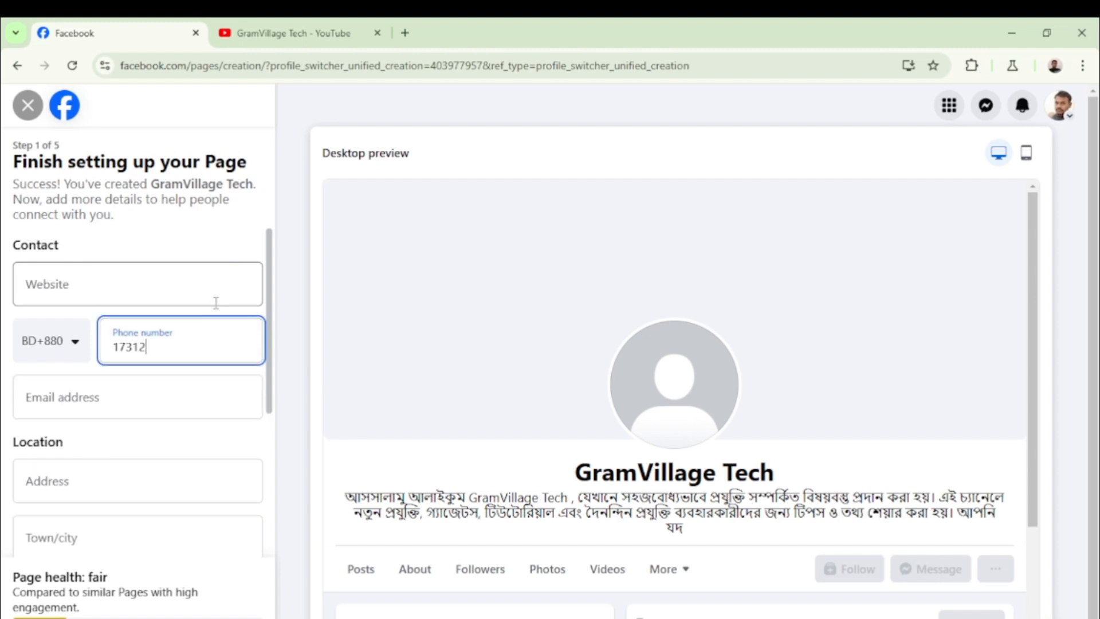
pyautogui.click(93, 395)
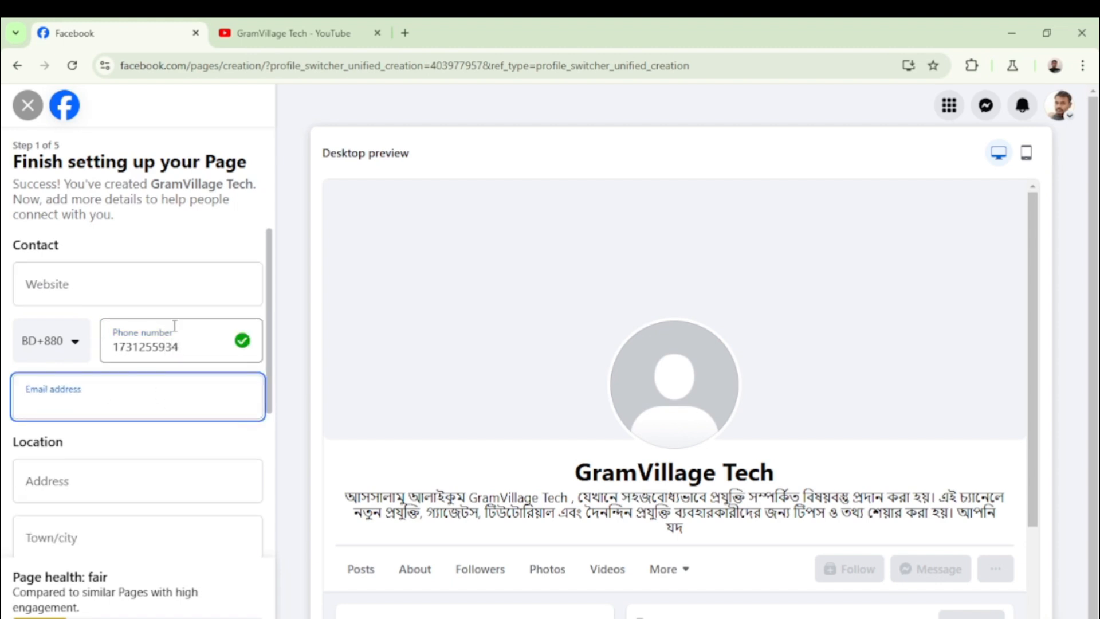
# Fill the Email address field with the page's contact Gmail address
pyautogui.scroll(-2, 182, 329)
pyautogui.scroll(-3, 182, 334)
pyautogui.scroll(2, 182, 327)
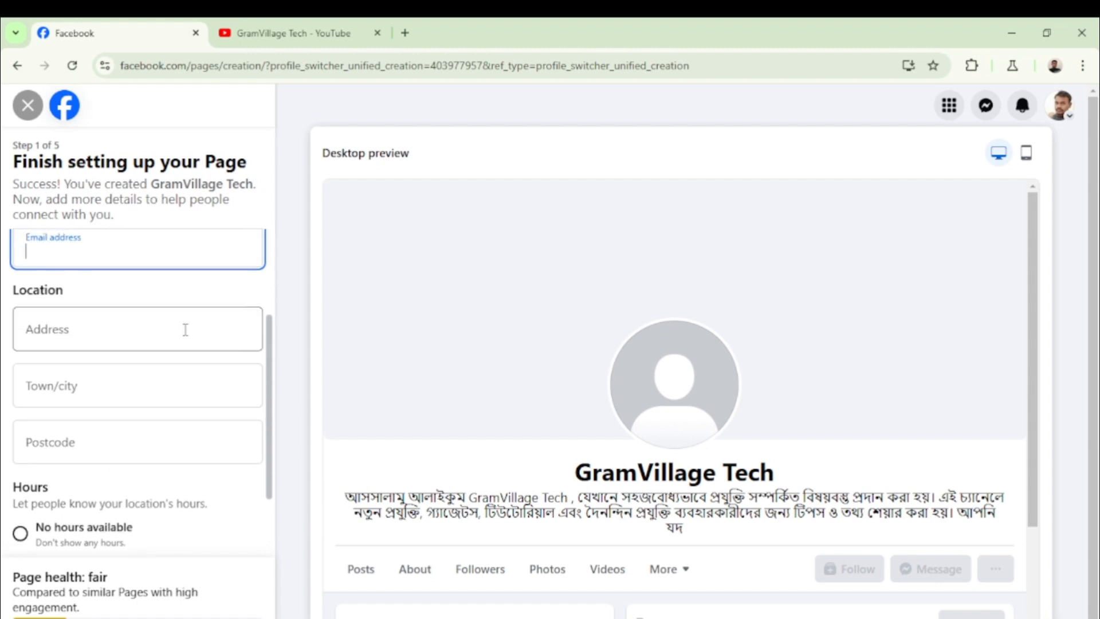
pyautogui.scroll(1, 184, 327)
pyautogui.scroll(-1, 184, 326)
pyautogui.scroll(1, 187, 324)
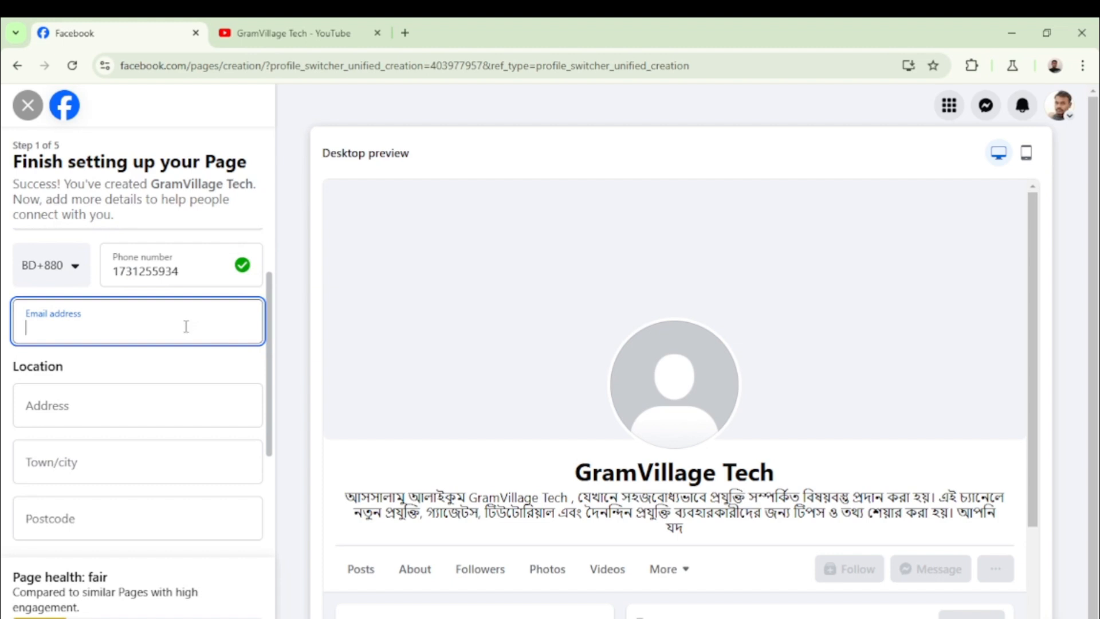
pyautogui.scroll(-1, 185, 326)
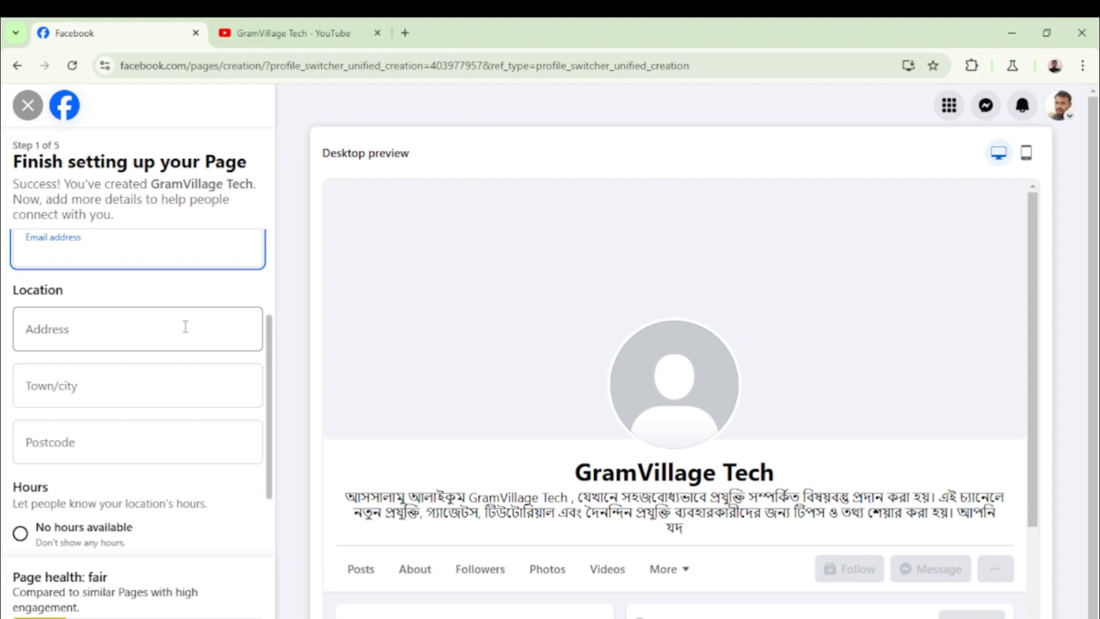
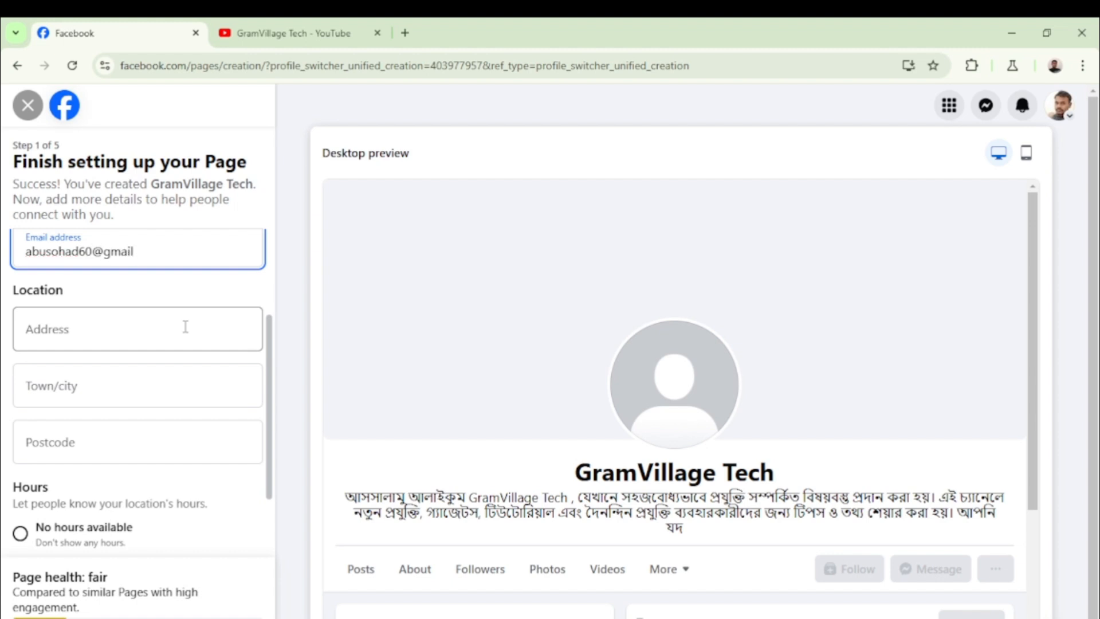
pyautogui.click(89, 328)
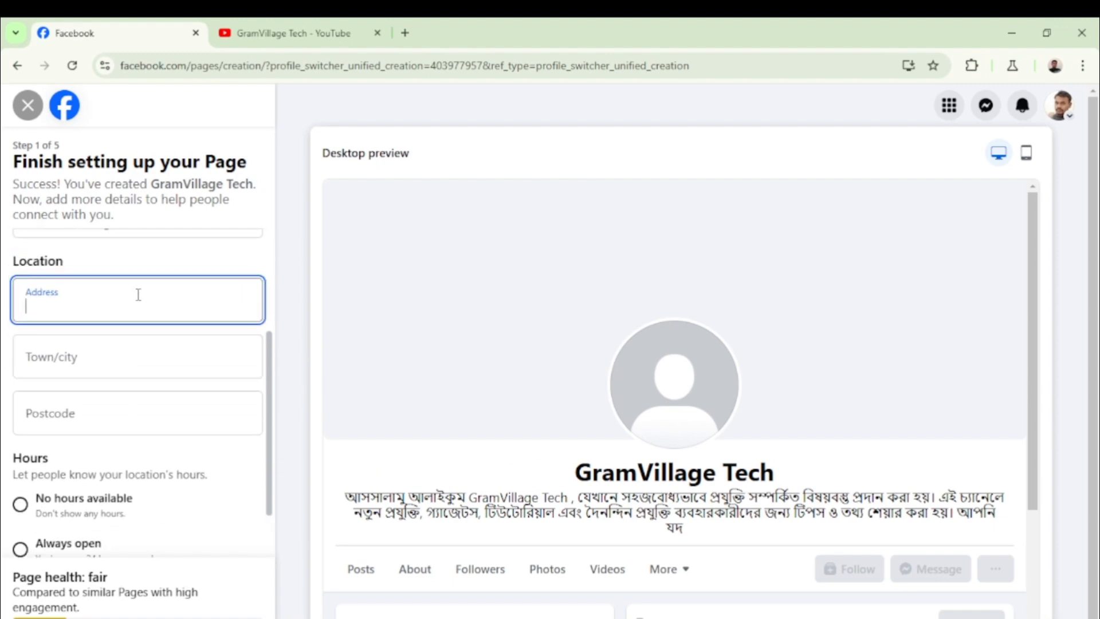
# Enter 'Dhaka,Bangladesh' as the page's address
pyautogui.write('dh')
pyautogui.press('BackSpace')
pyautogui.press('BackSpace')
pyautogui.write('Dhaka,Bang')
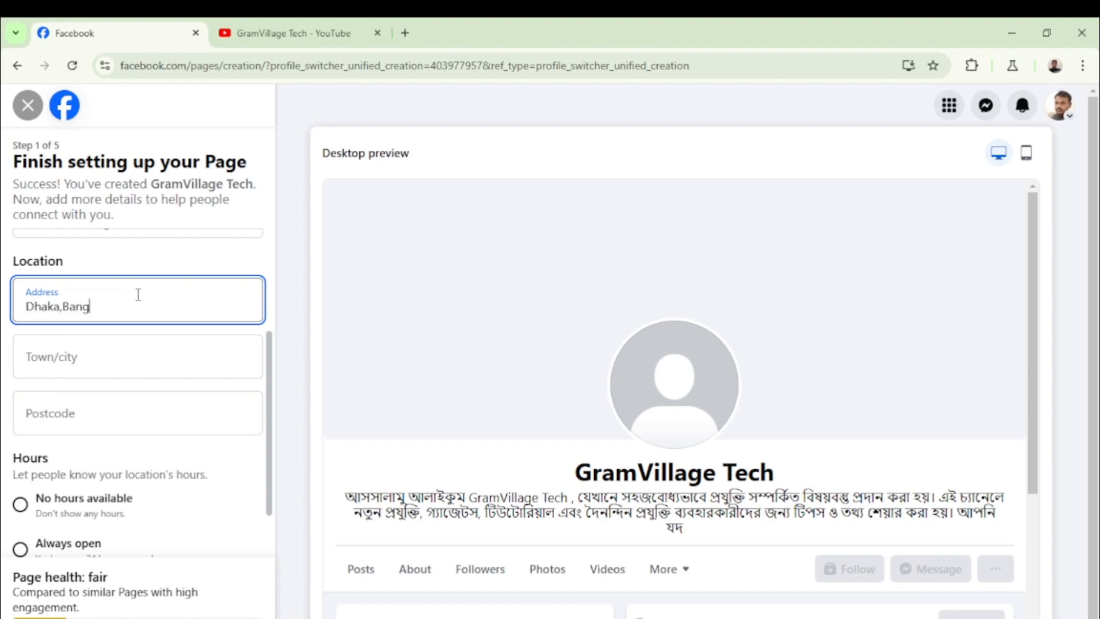
pyautogui.write('ladesh')
# Search the Town/city field, replacing 'Bogura' with 'Rajsh'
pyautogui.click(78, 358)
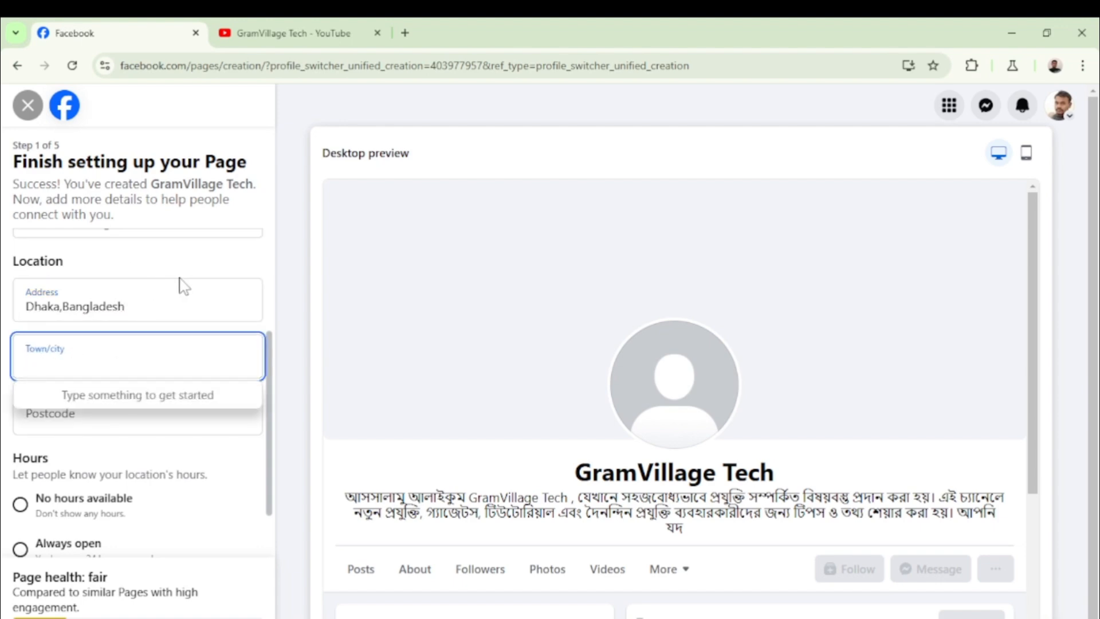
pyautogui.write('Bo')
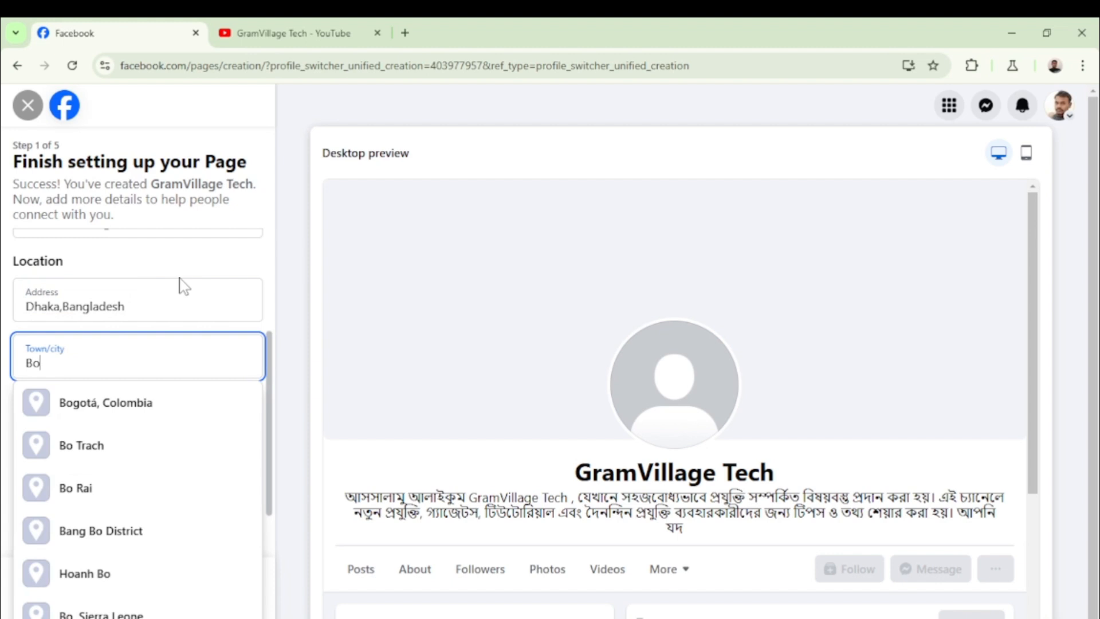
pyautogui.write('gura')
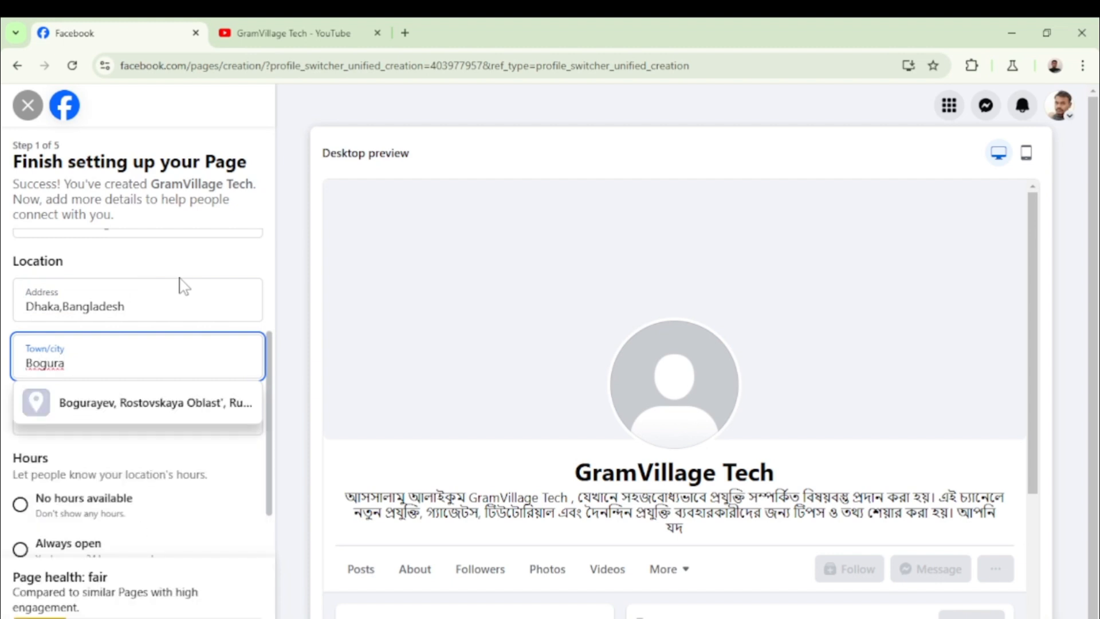
pyautogui.press('BackSpace')
pyautogui.press('BackSpace')
pyautogui.press('BackSpace')
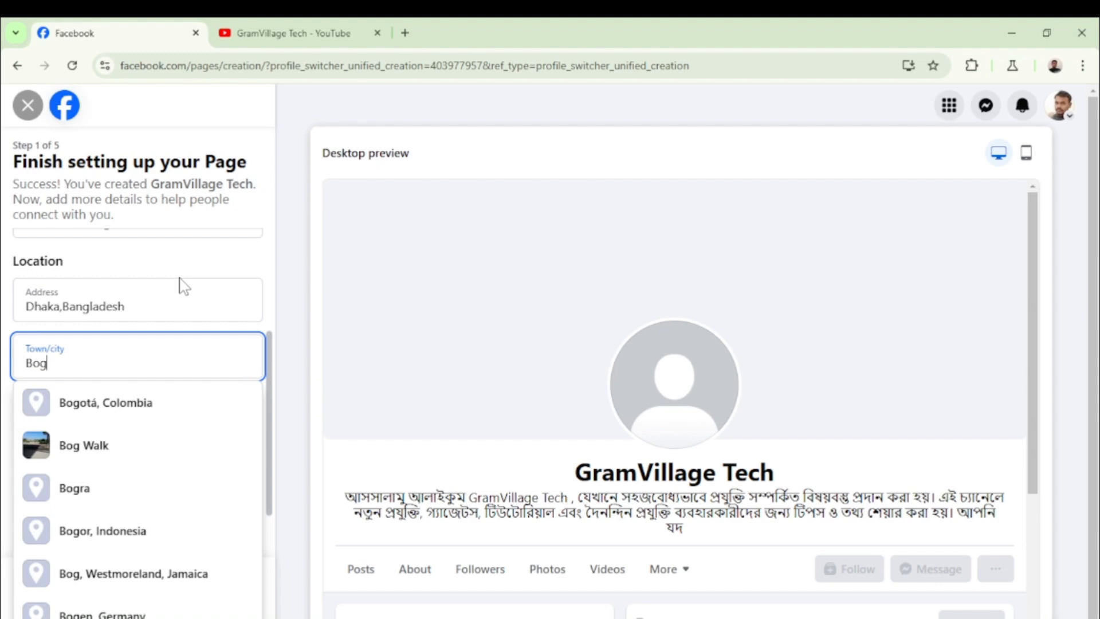
pyautogui.press('BackSpace')
pyautogui.press('BackSpace')
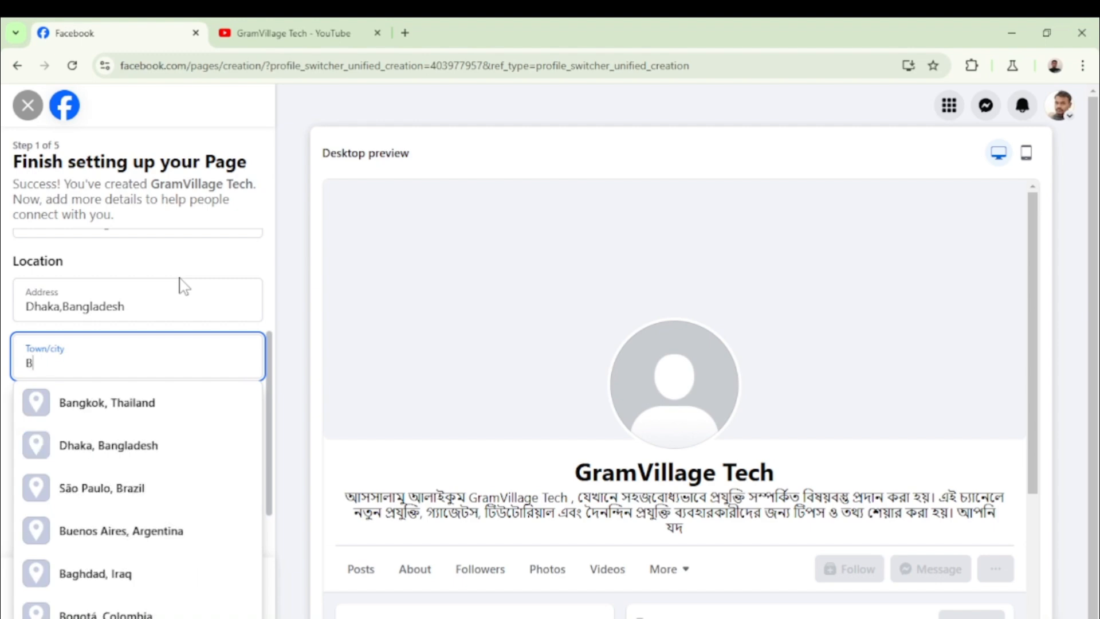
pyautogui.press('BackSpace')
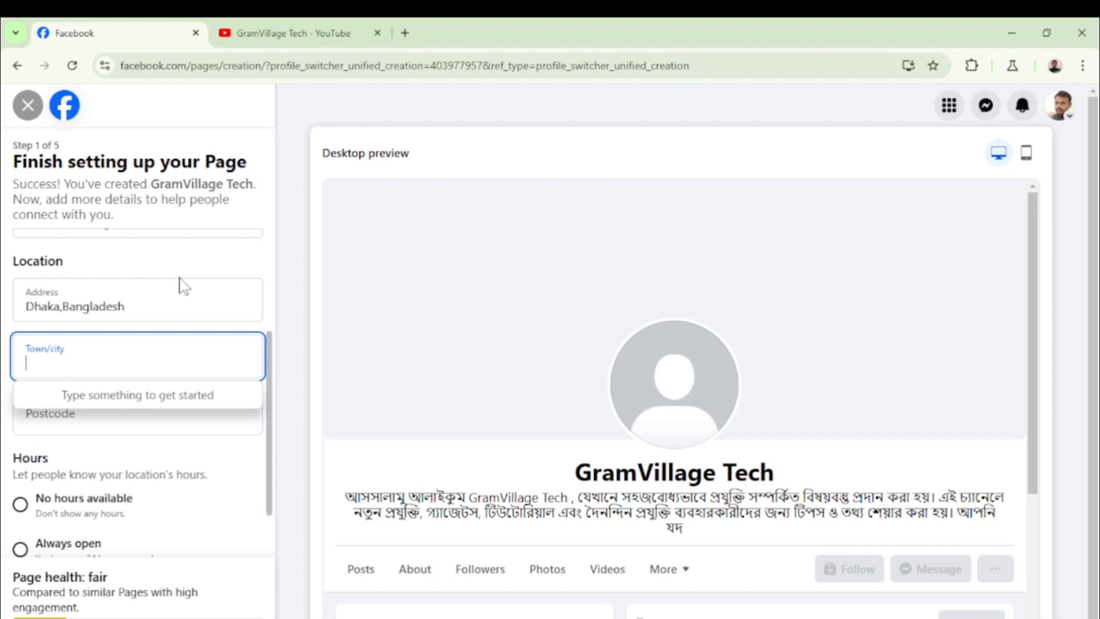
pyautogui.write('Ra')
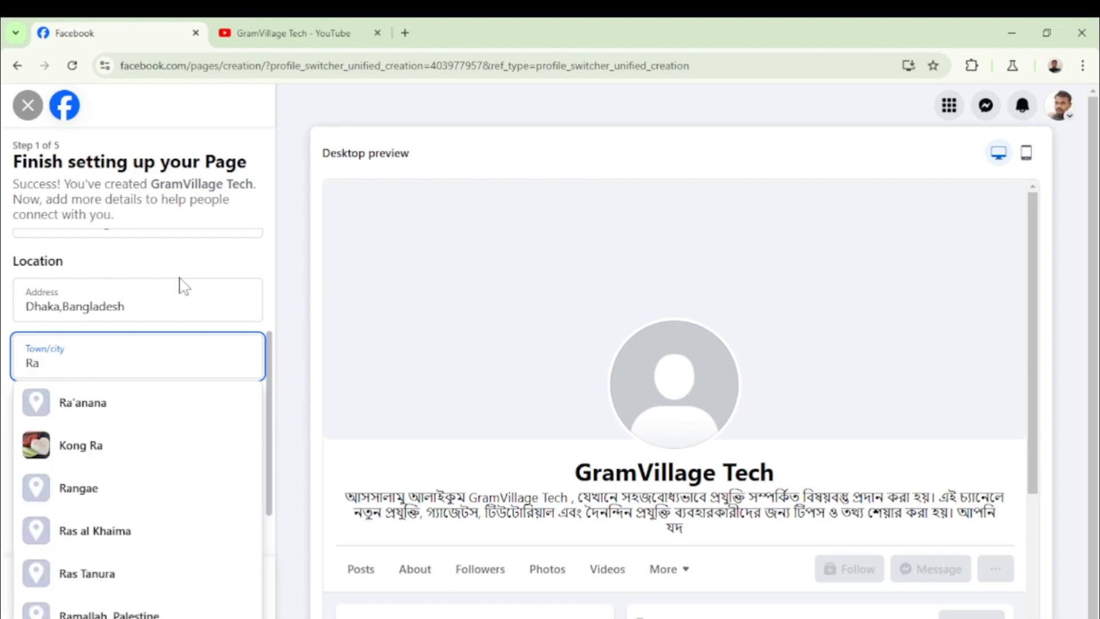
pyautogui.write('j')
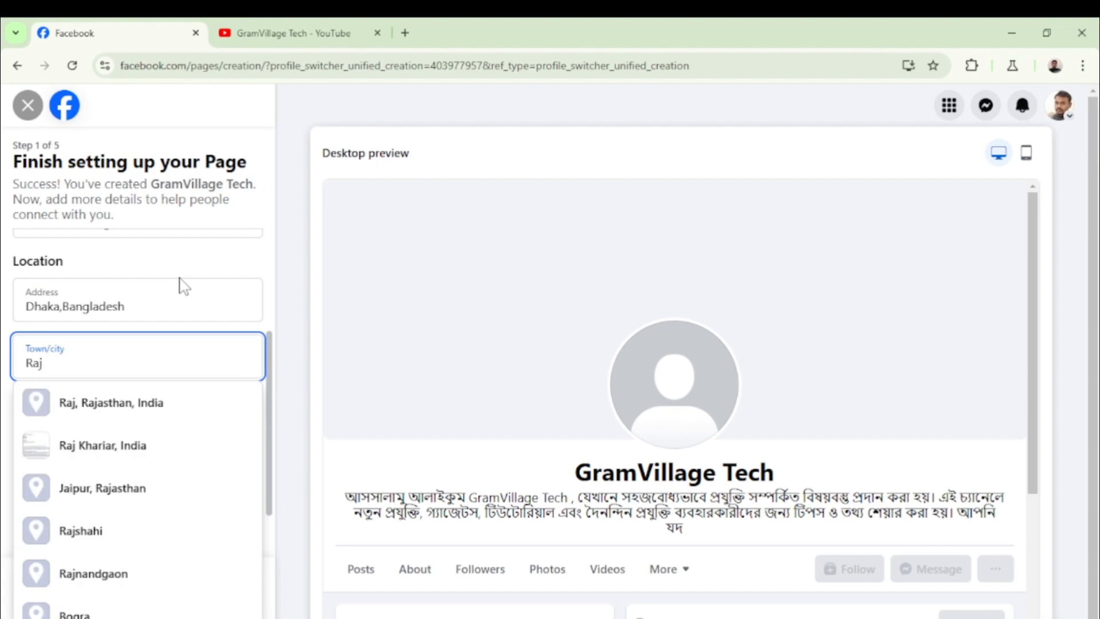
pyautogui.write('sh')
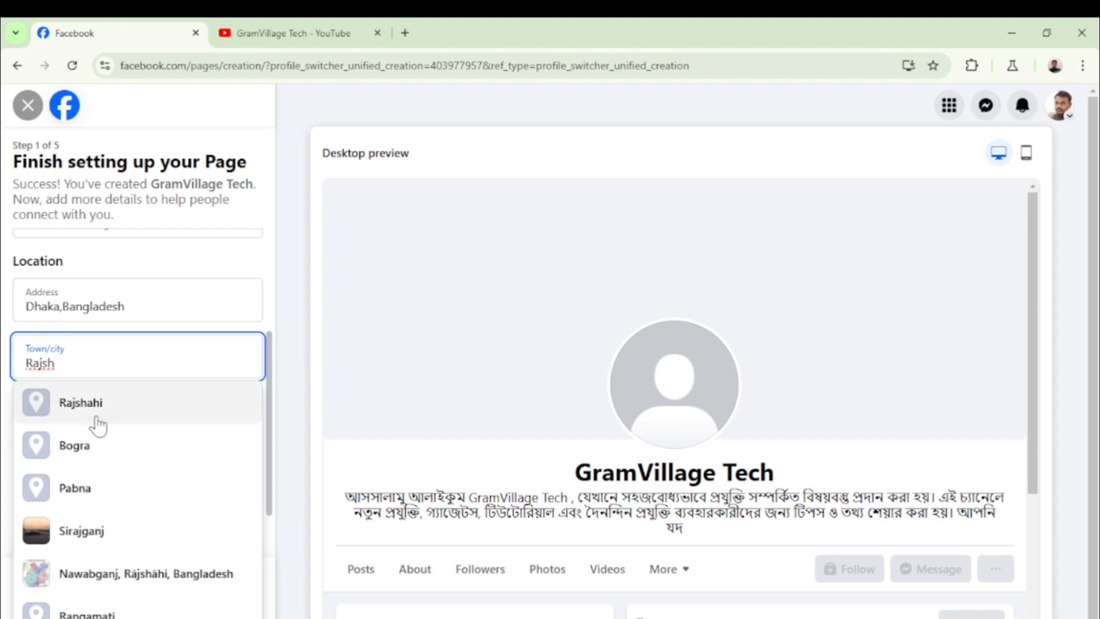
# Choose Bogra as the town/city and enter postcode 5881
pyautogui.click(79, 448)
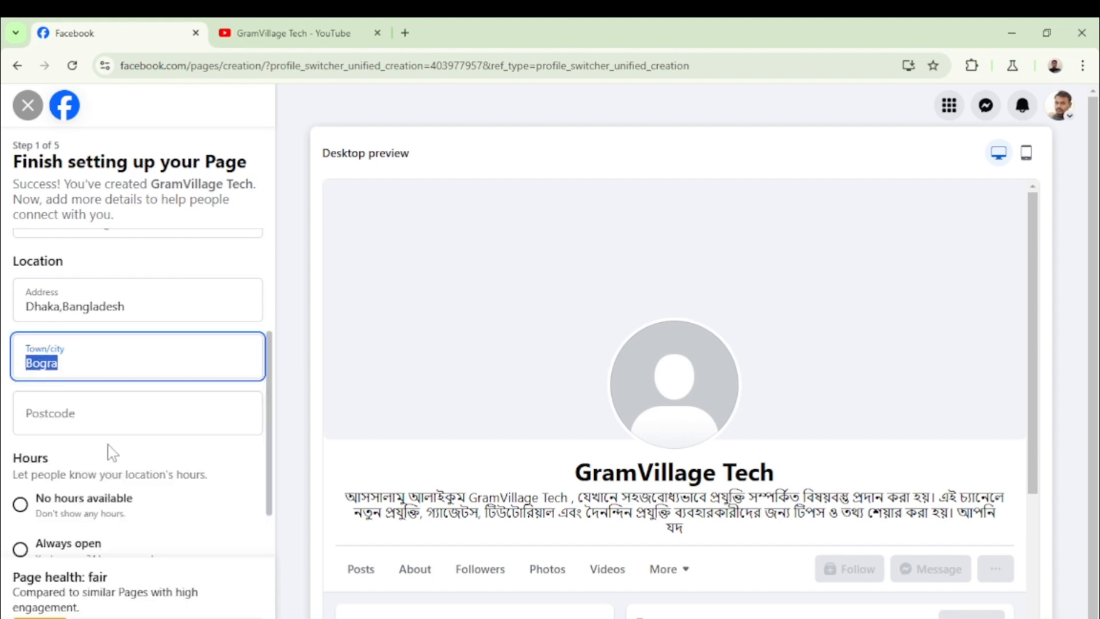
pyautogui.click(129, 424)
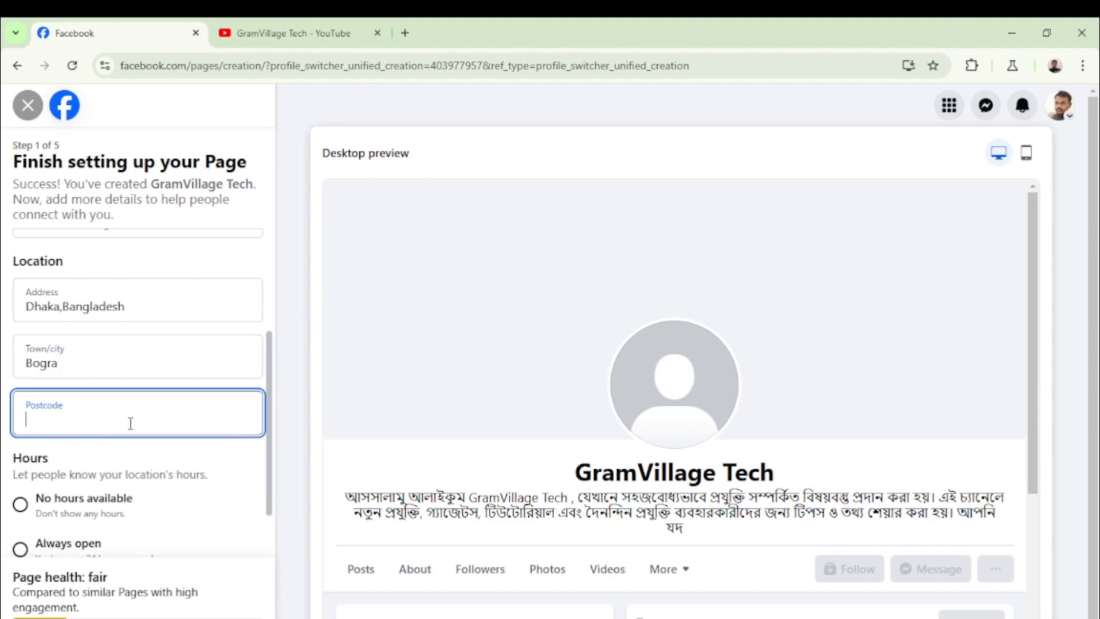
pyautogui.write('5881')
pyautogui.scroll(-2, 128, 435)
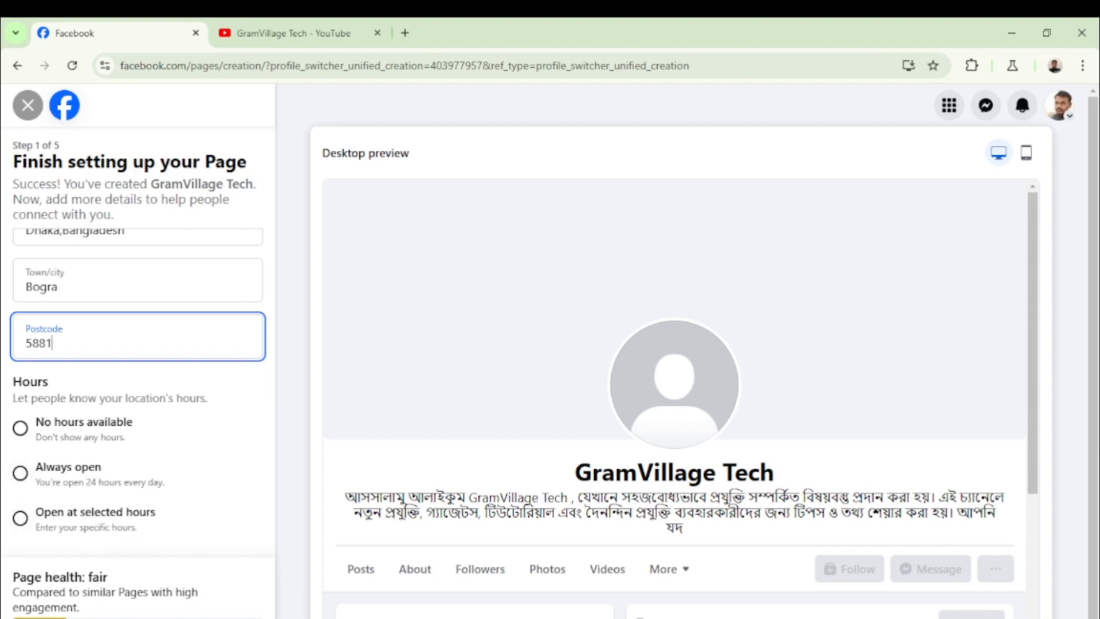
# Submit the details, upload the black GRAM VILLAGE logo as profile picture, and decline saving the address
pyautogui.click(198, 618)
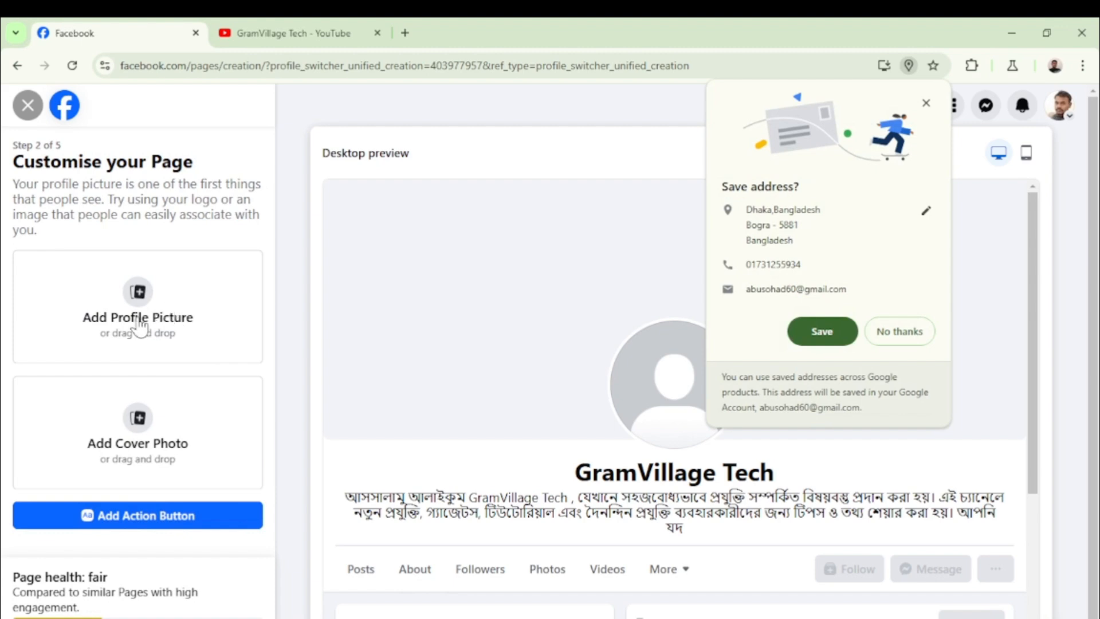
pyautogui.click(145, 300)
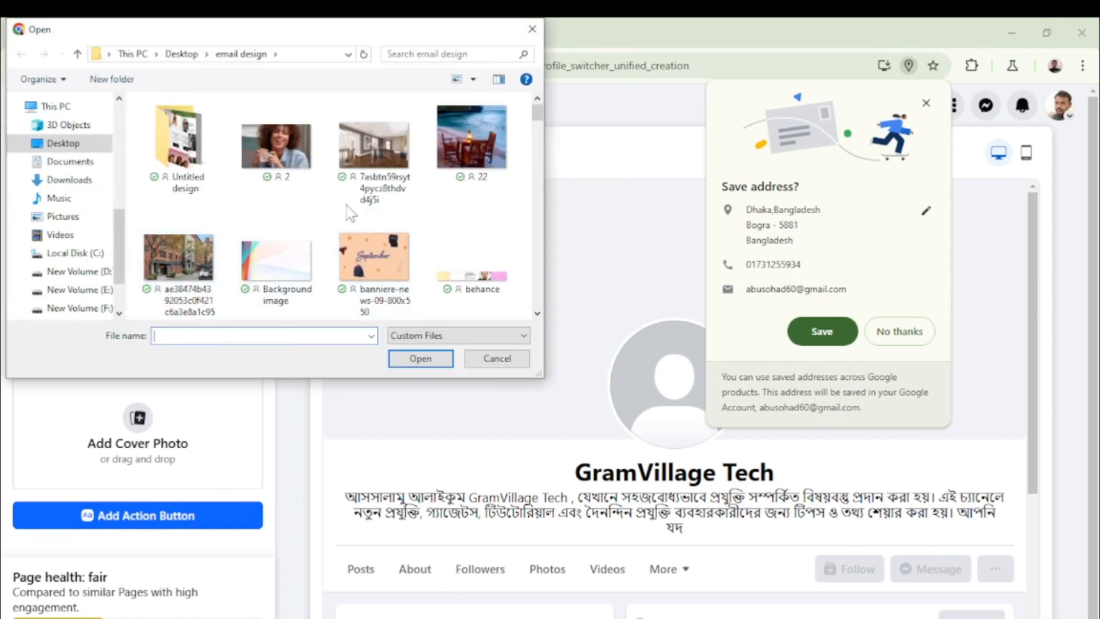
pyautogui.scroll(-3, 358, 214)
pyautogui.scroll(-2, 359, 208)
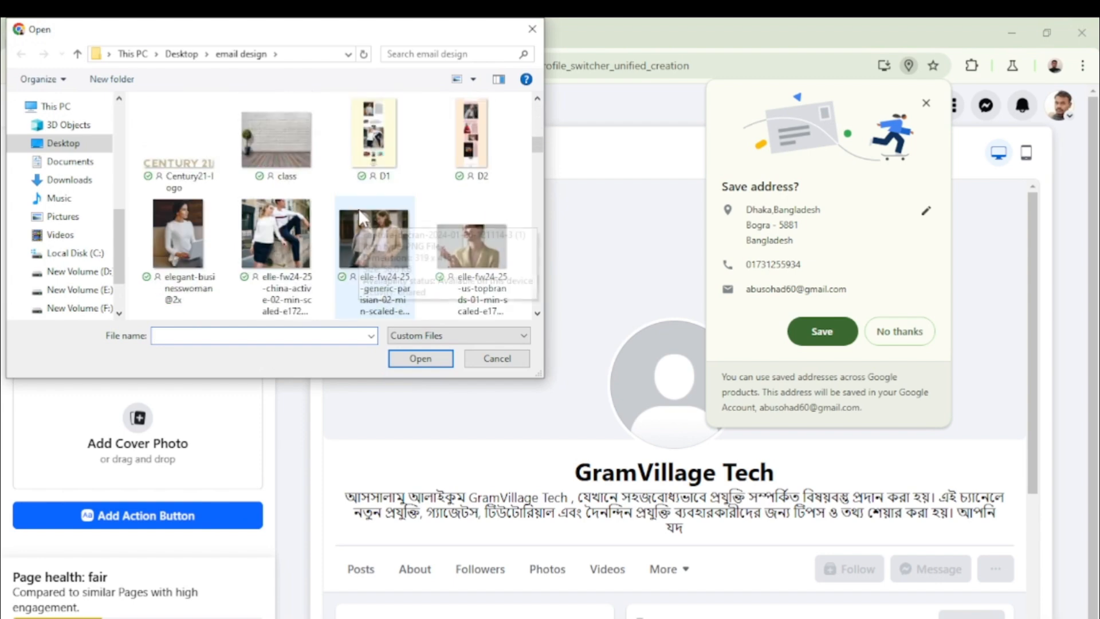
pyautogui.scroll(3, 359, 208)
pyautogui.click(269, 240)
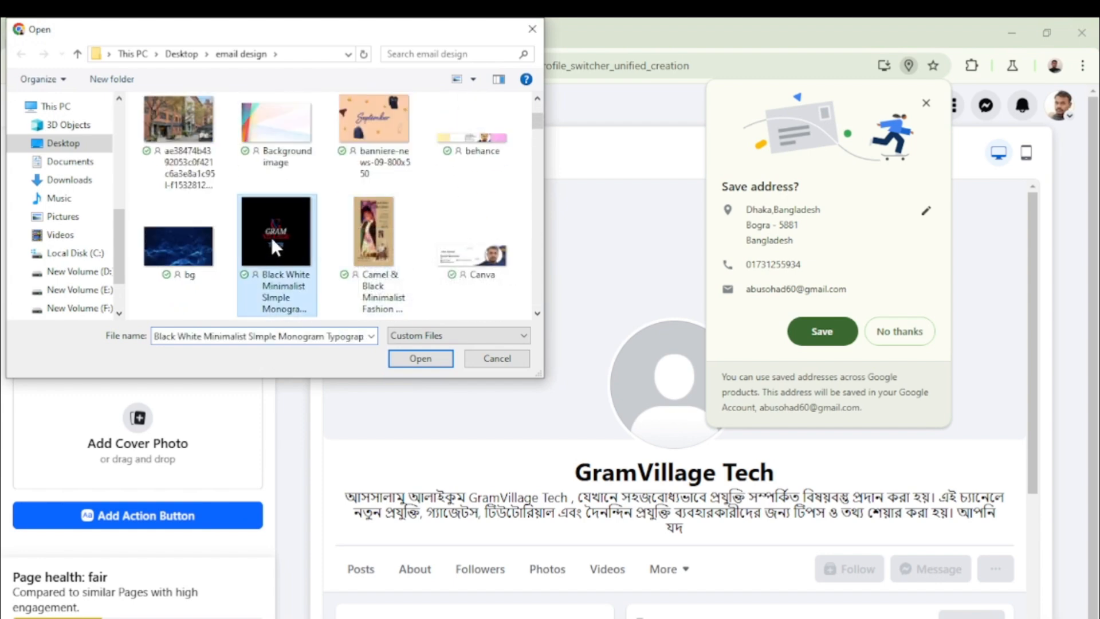
pyautogui.click(420, 359)
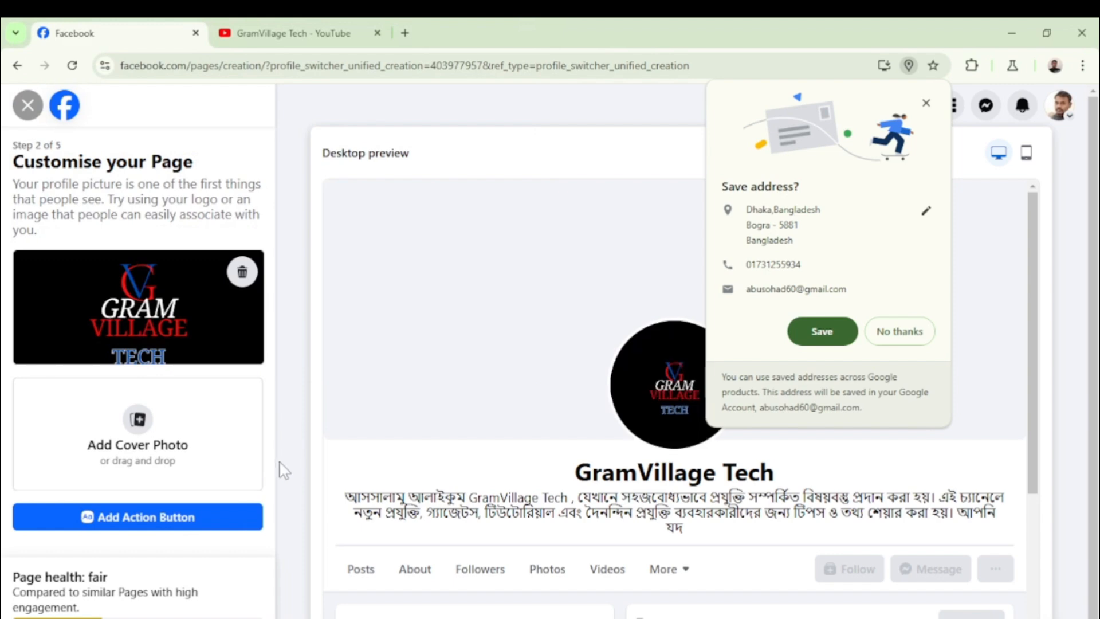
pyautogui.click(902, 337)
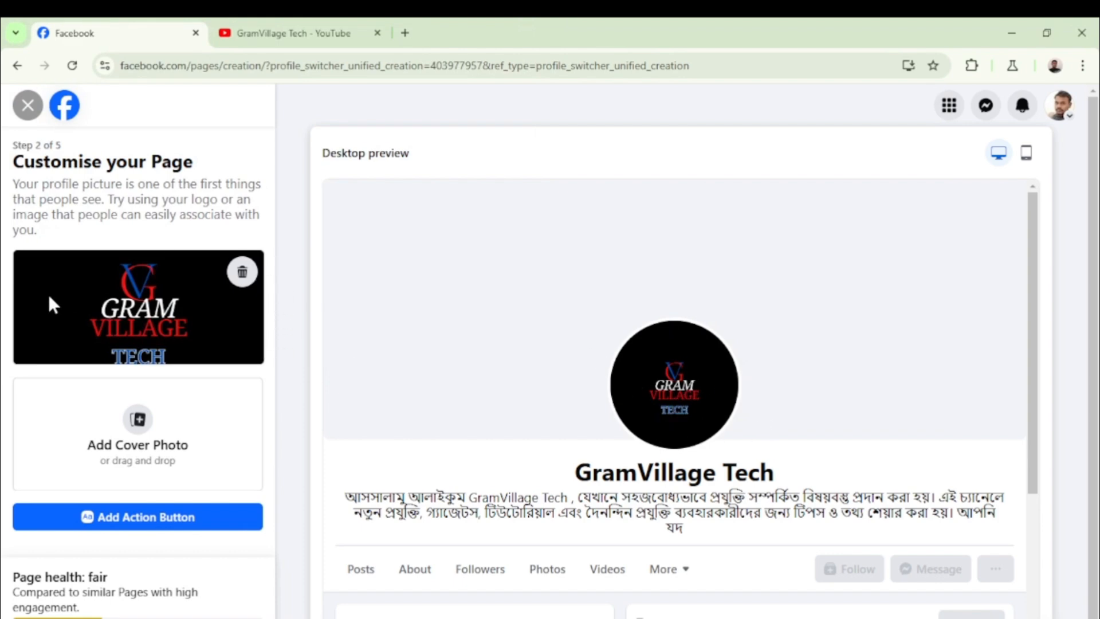
# Upload the Gram village (3) banner as cover photo and drag it slightly upward
pyautogui.click(138, 424)
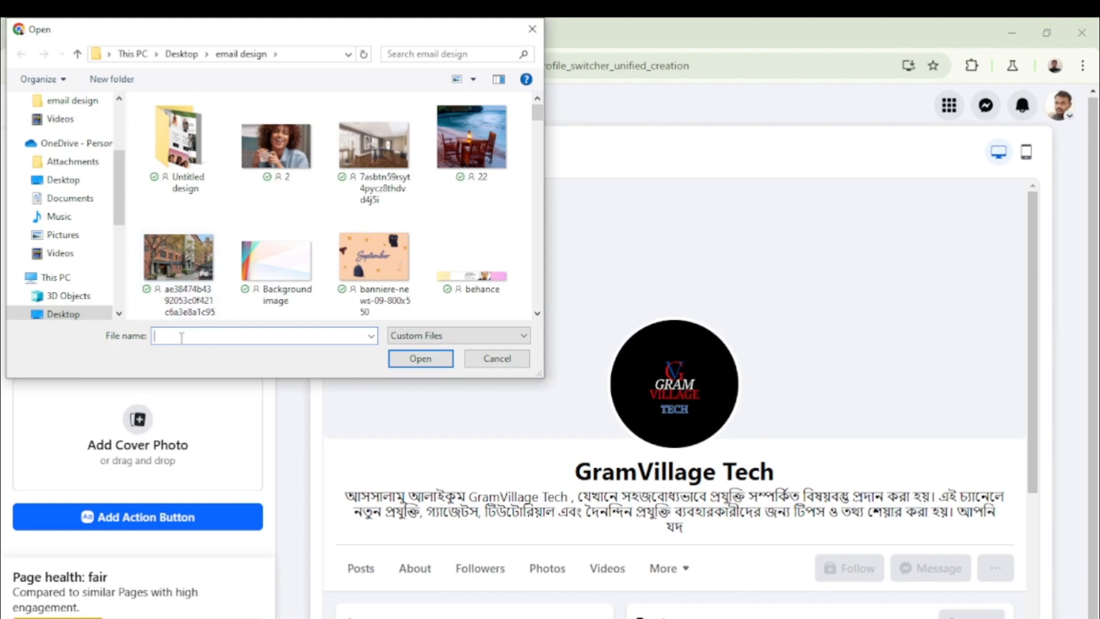
pyautogui.scroll(-5, 314, 184)
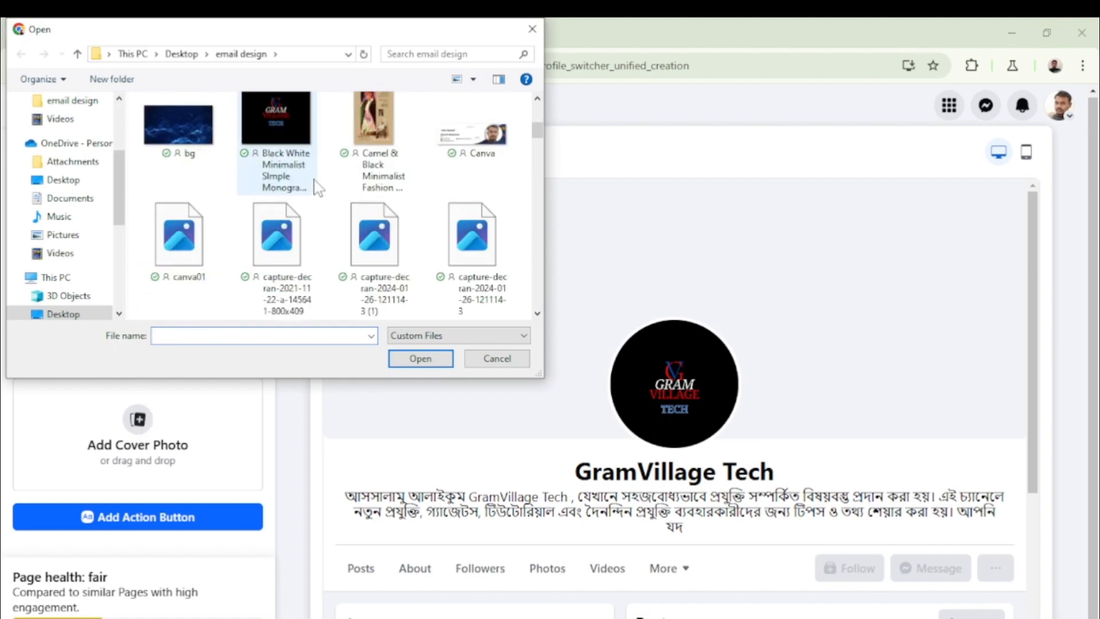
pyautogui.scroll(-10, 315, 184)
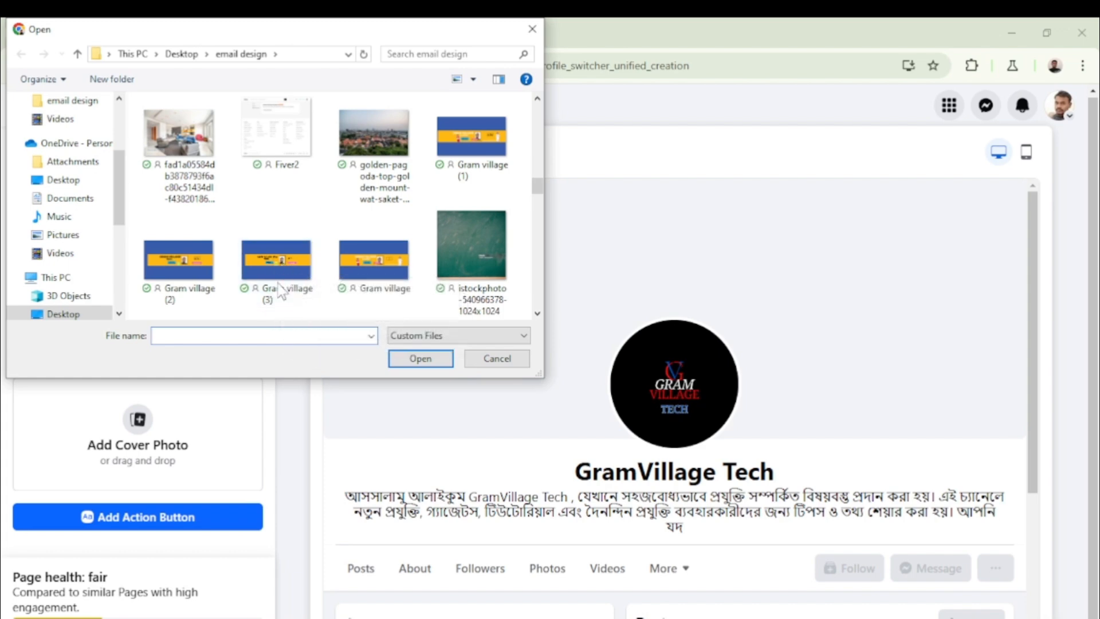
pyautogui.click(291, 256)
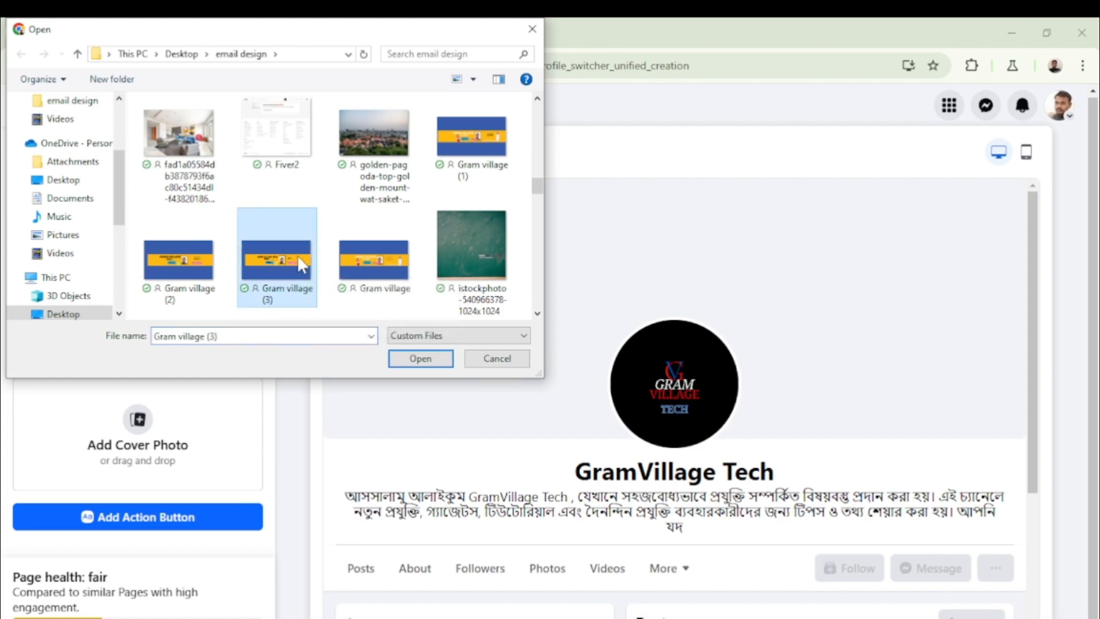
pyautogui.click(421, 360)
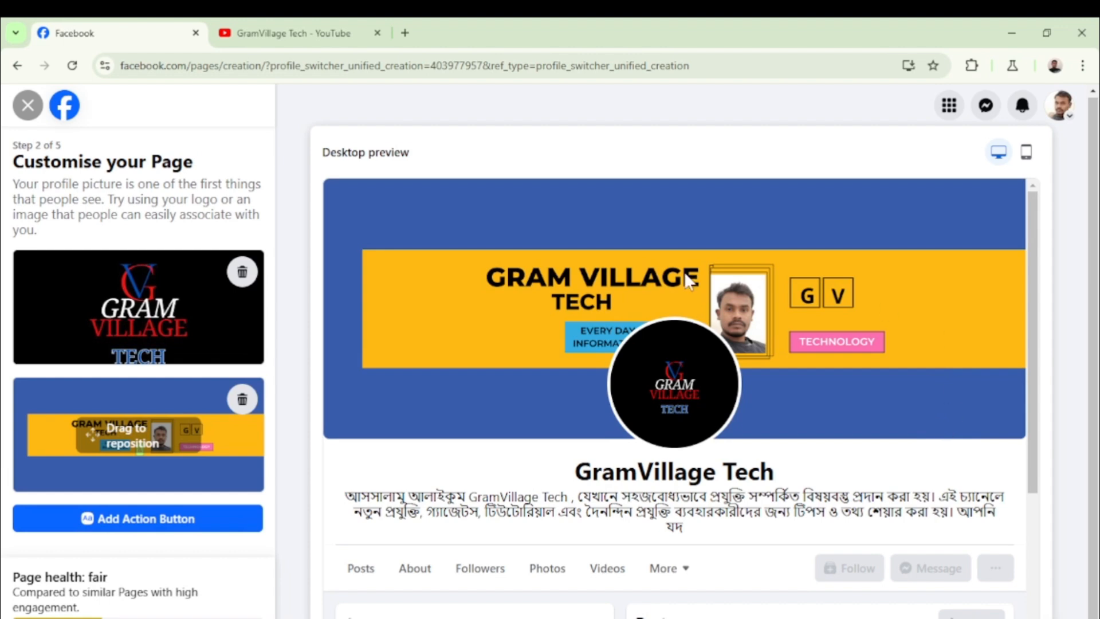
pyautogui.moveTo(264, 472); pyautogui.dragTo(264, 457)
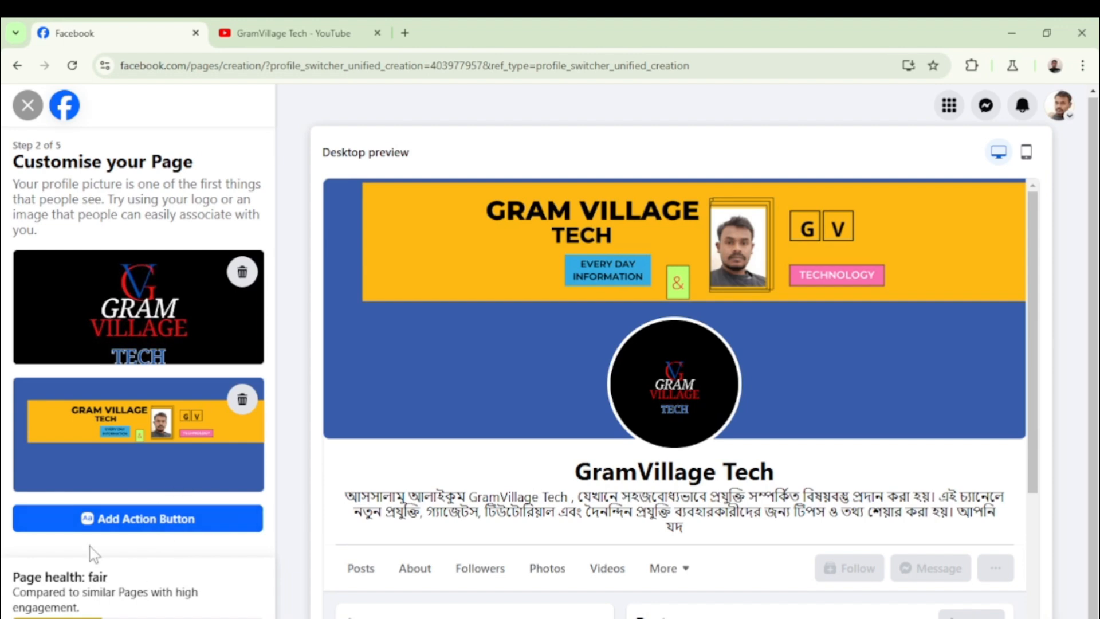
# Open the action button setup and close it without adding a button
pyautogui.click(155, 523)
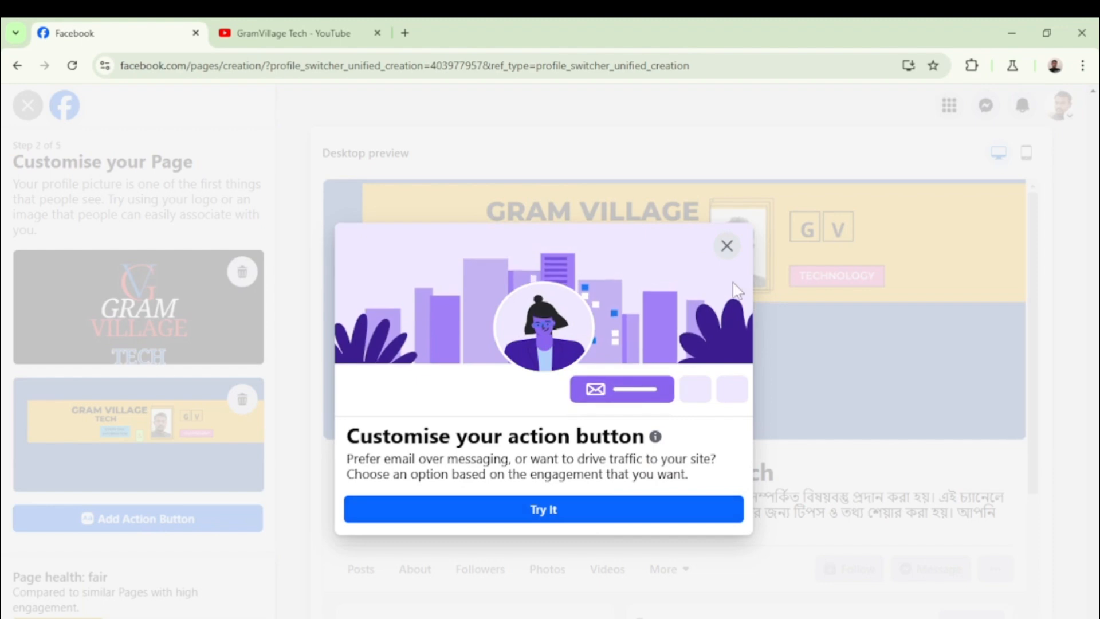
pyautogui.click(726, 246)
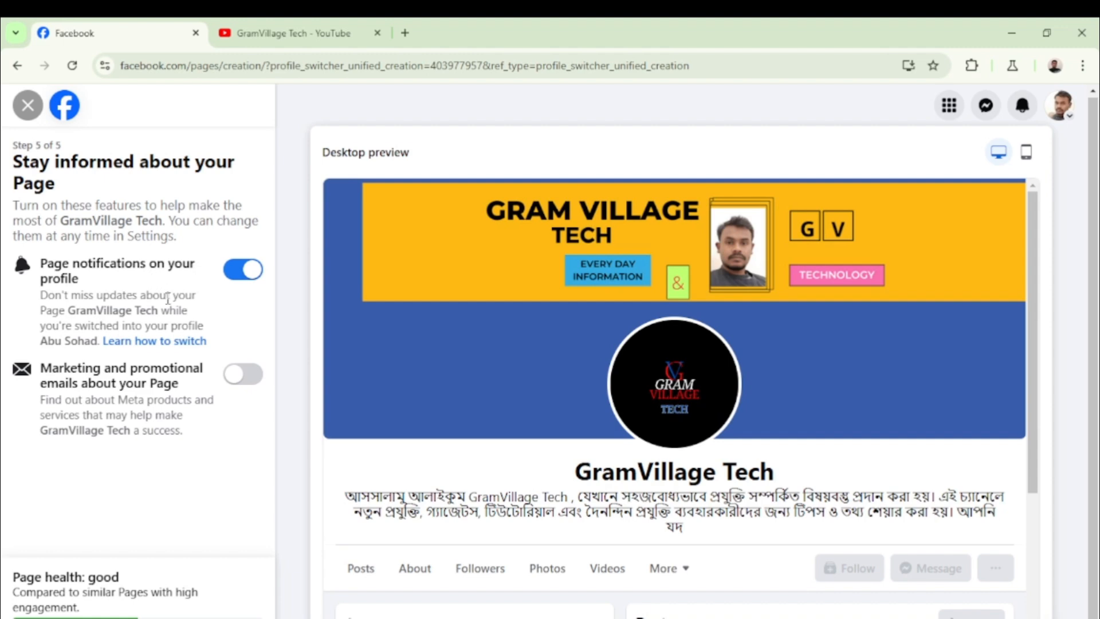
# Switch the Page notifications toggle off, then finish with Done
pyautogui.click(254, 276)
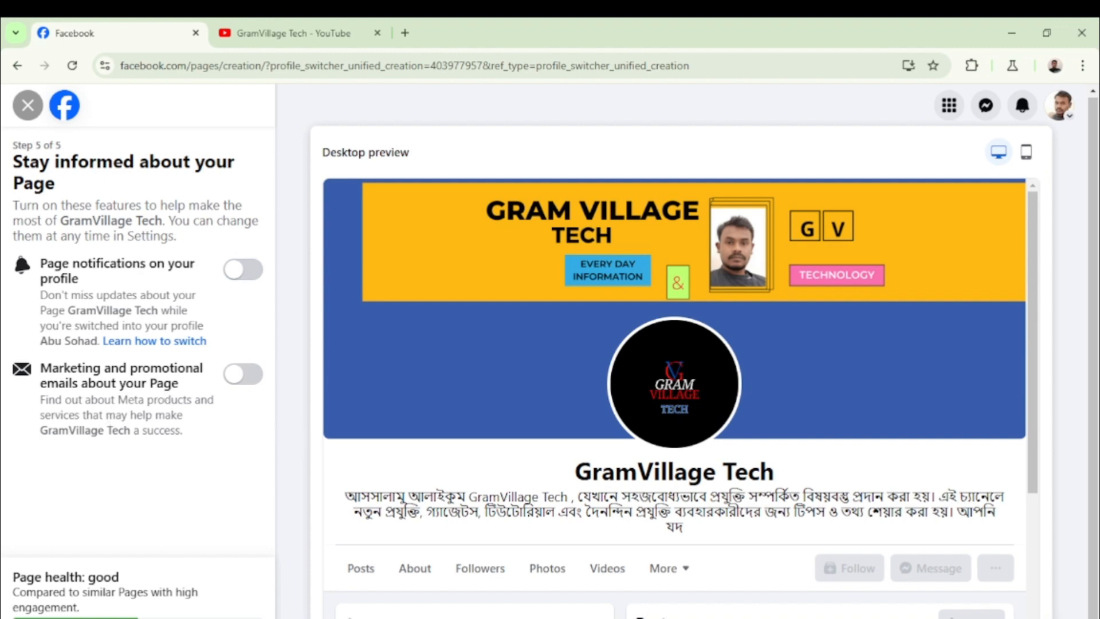
pyautogui.click(221, 618)
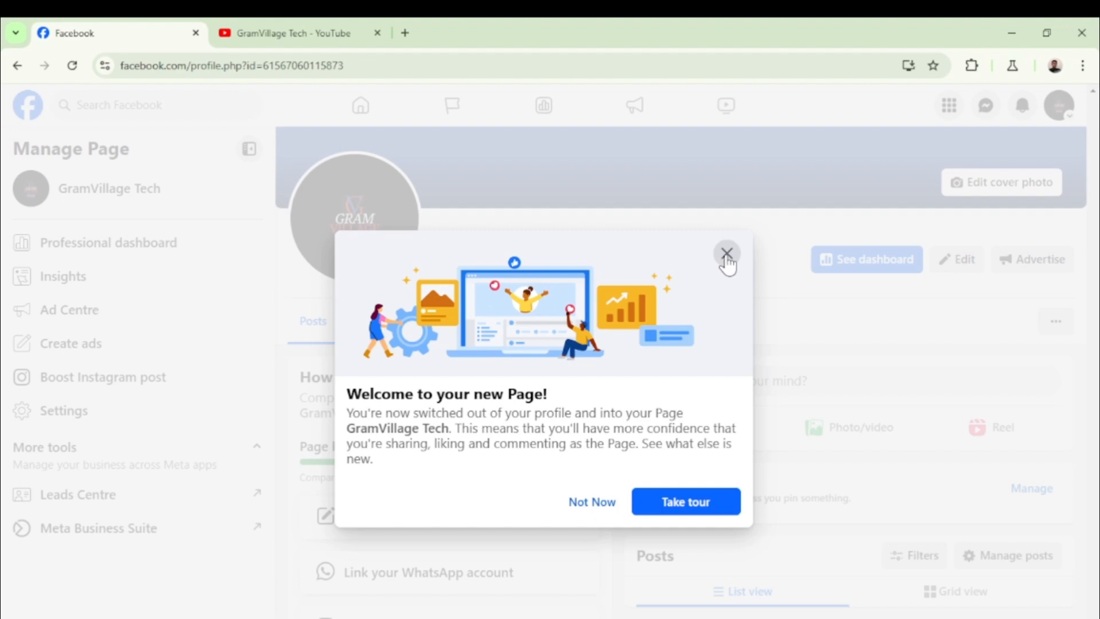
# Dismiss the welcome dialog with Not Now and scroll through the finished Page
pyautogui.click(592, 502)
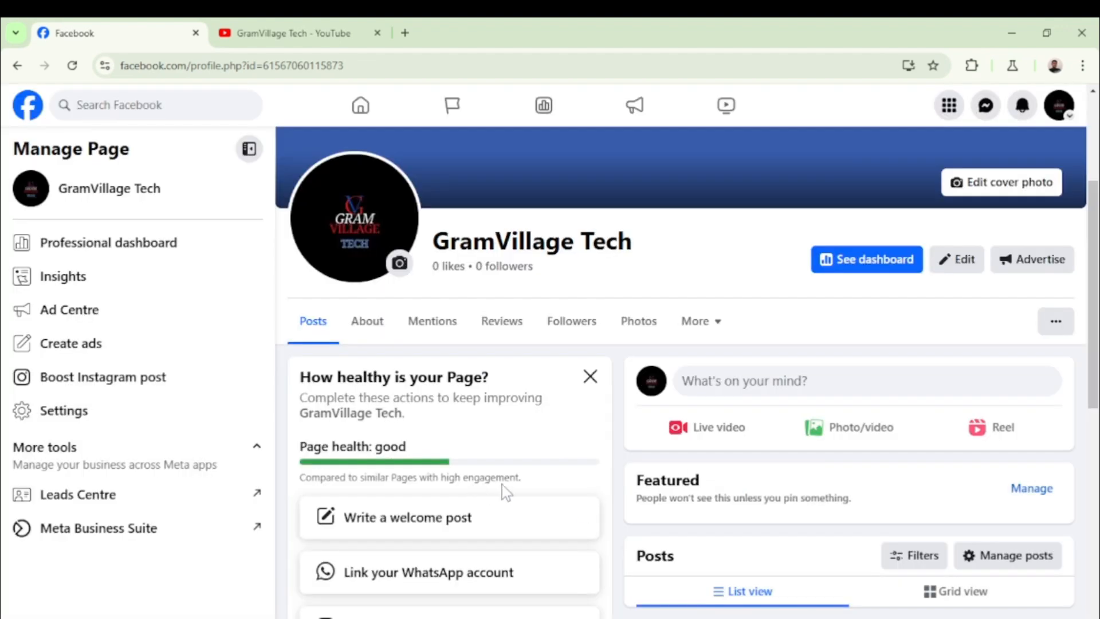
pyautogui.scroll(-1, 504, 487)
pyautogui.scroll(-2, 522, 490)
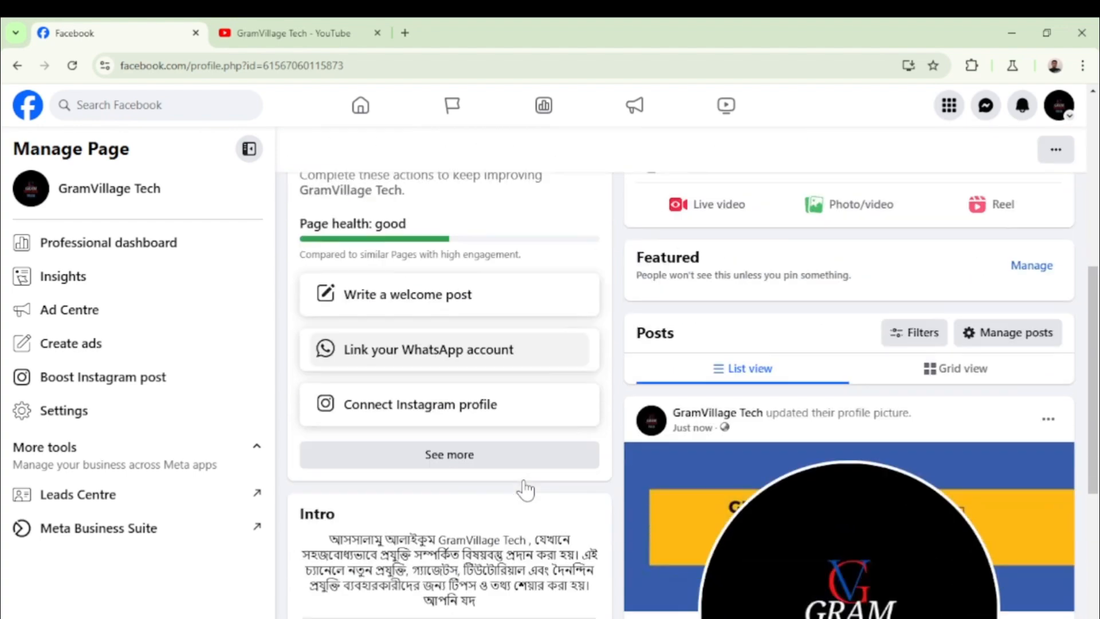
pyautogui.scroll(-5, 525, 490)
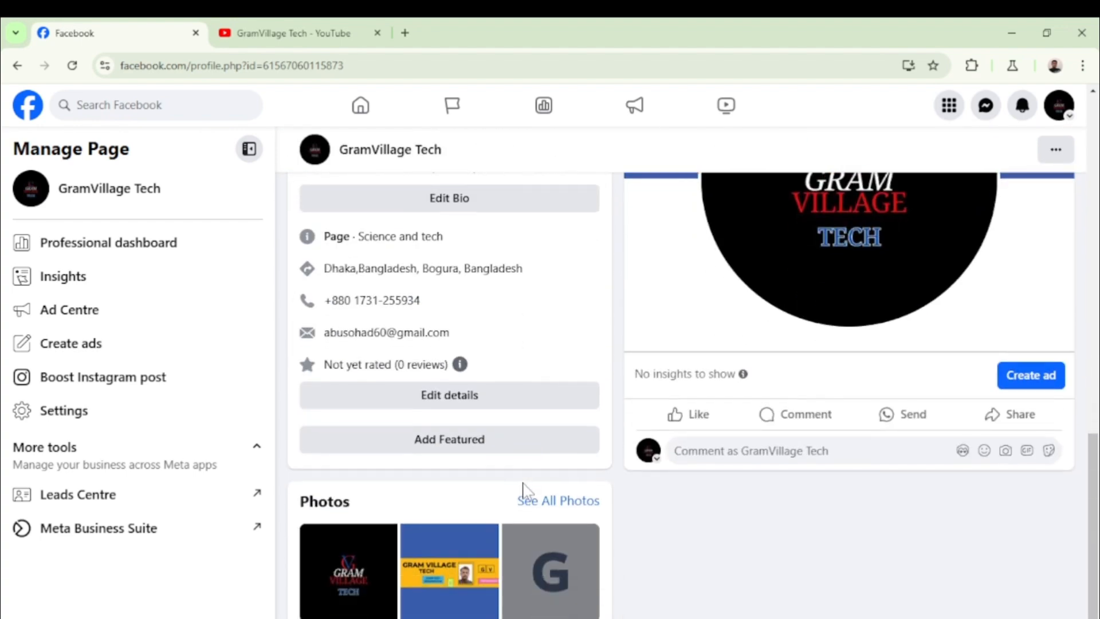
pyautogui.scroll(8, 739, 573)
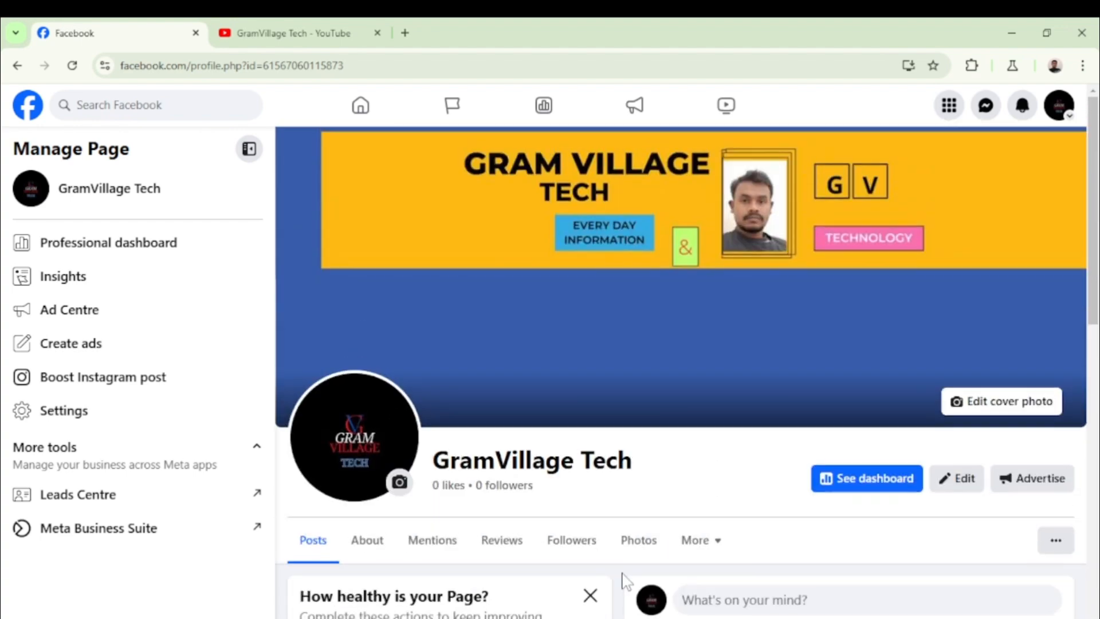
pyautogui.scroll(-2, 636, 553)
pyautogui.scroll(-10, 640, 544)
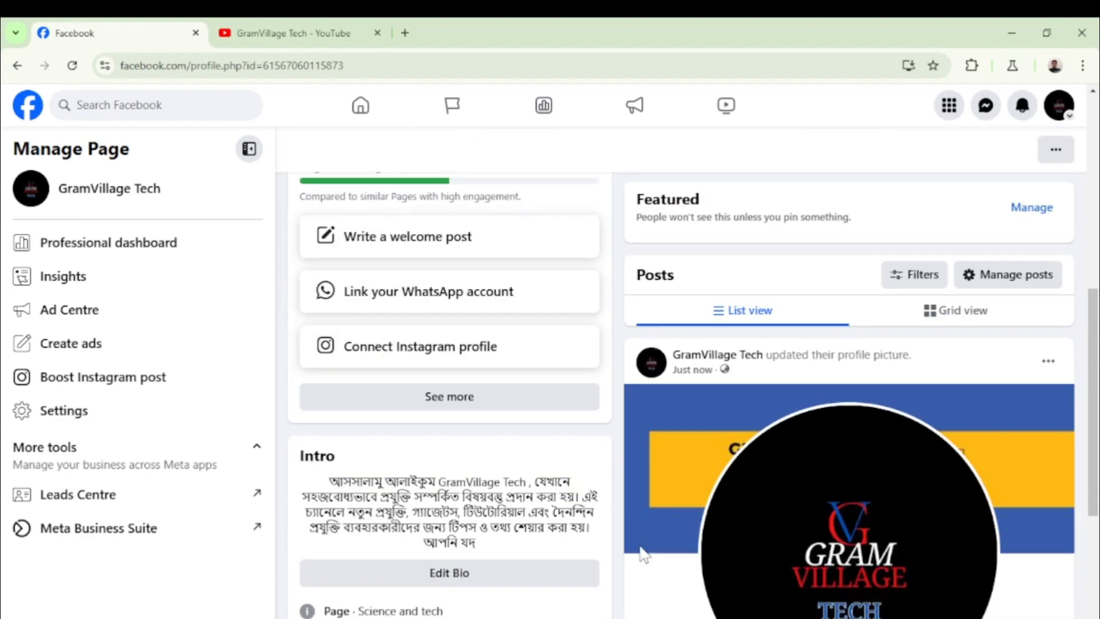
pyautogui.scroll(12, 468, 516)
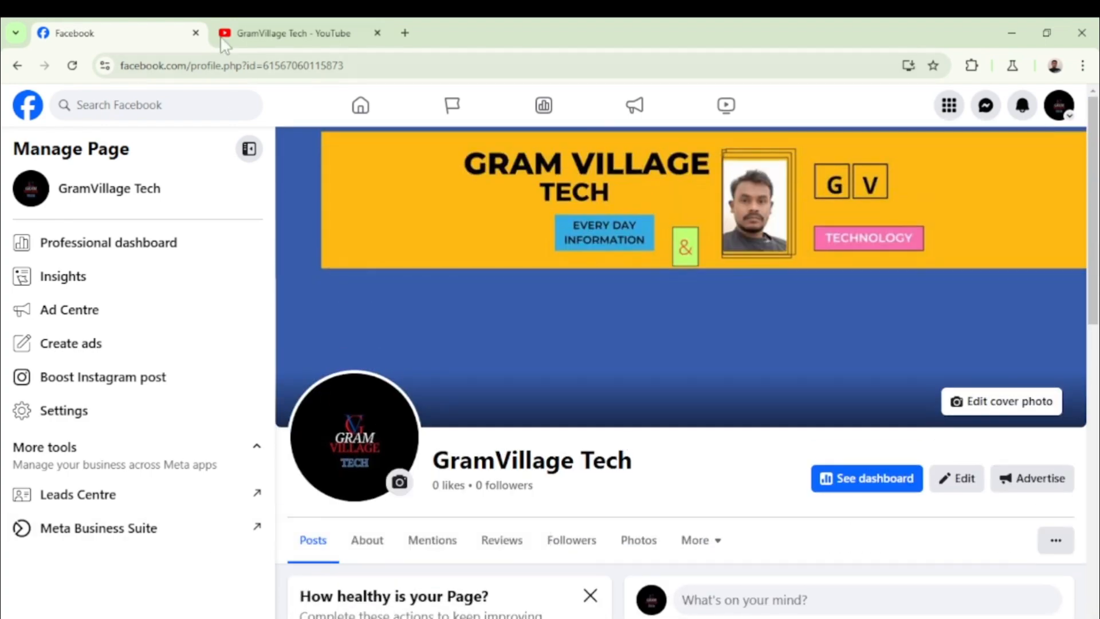
# Reload, then go back three times to reach the facebook.com home feed
pyautogui.click(72, 65)
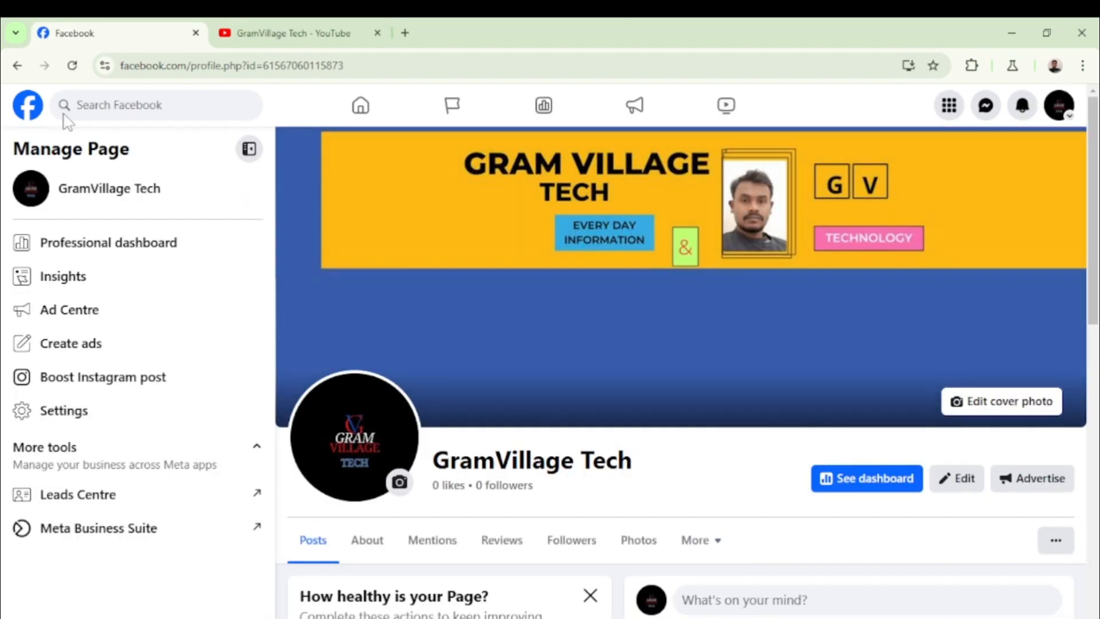
pyautogui.click(18, 66)
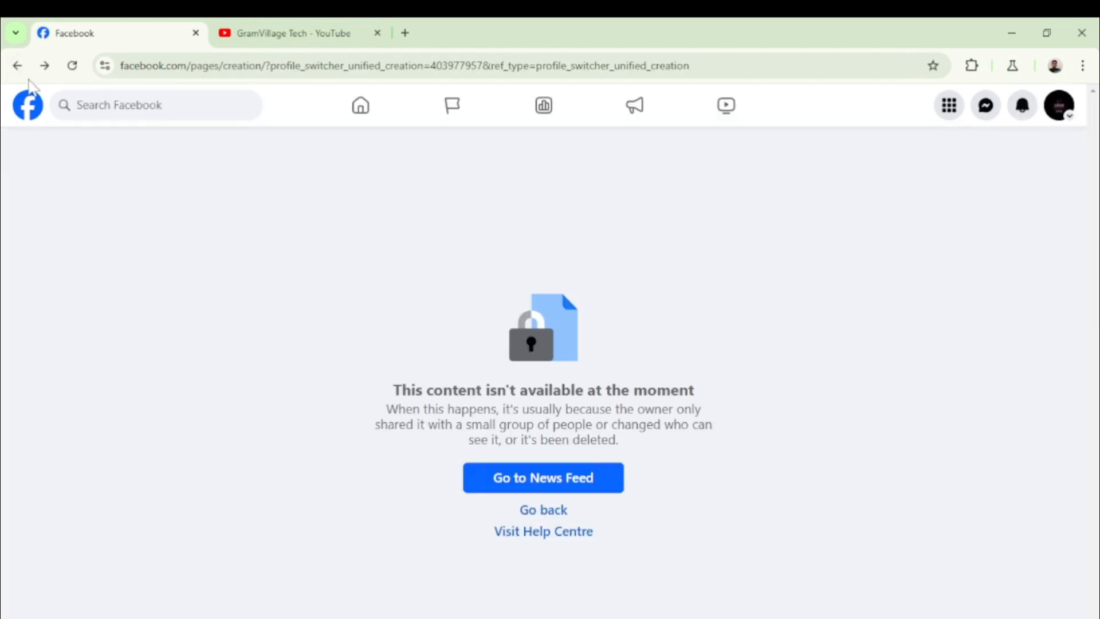
pyautogui.click(17, 66)
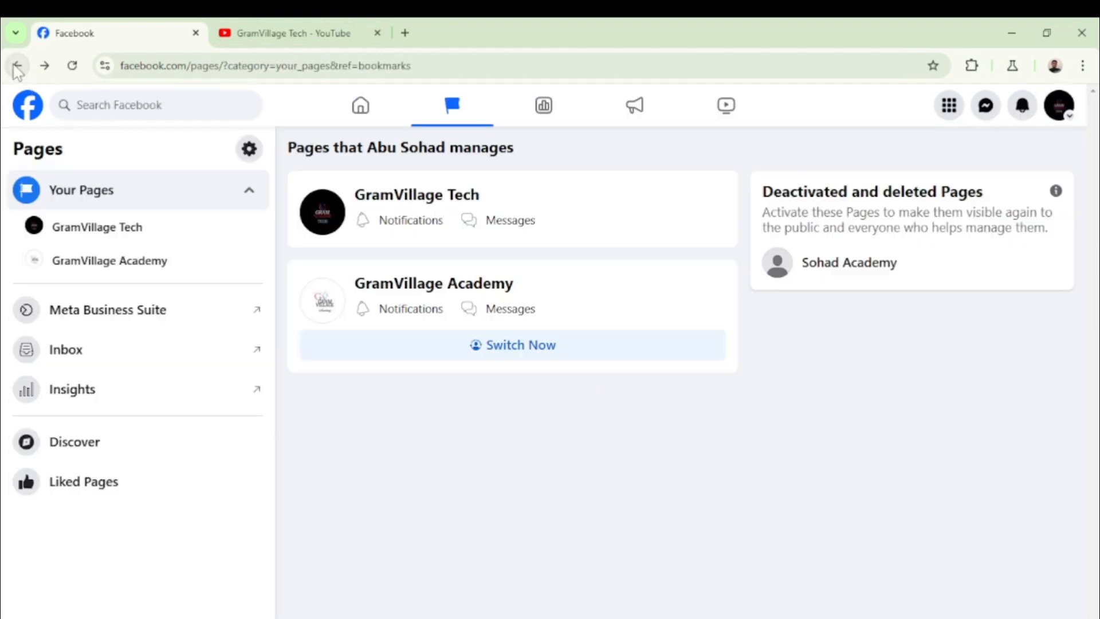
pyautogui.click(17, 67)
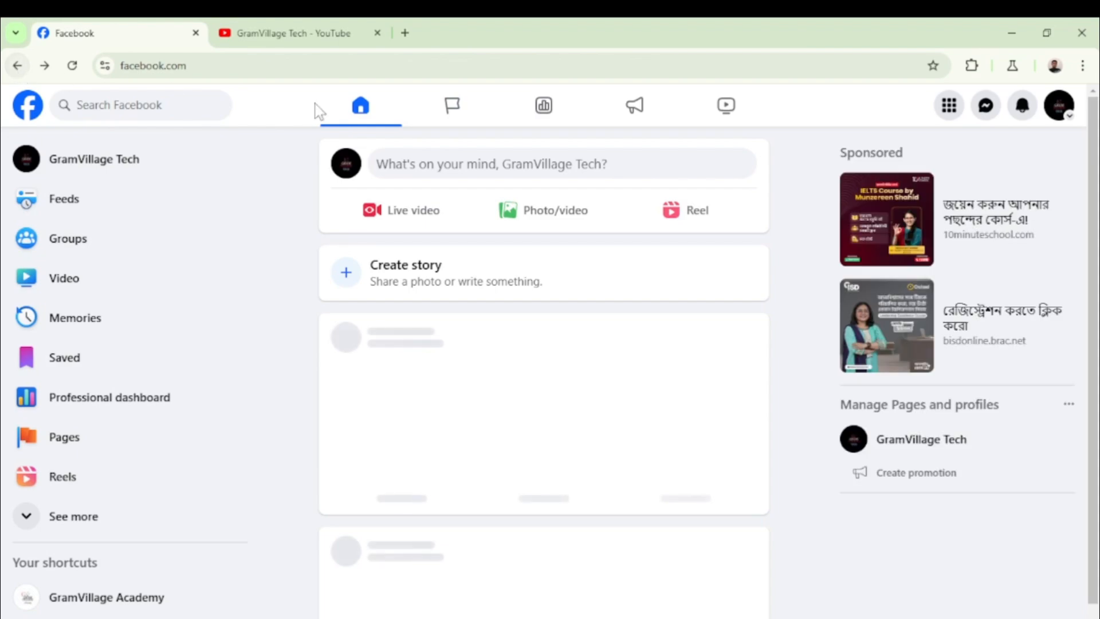